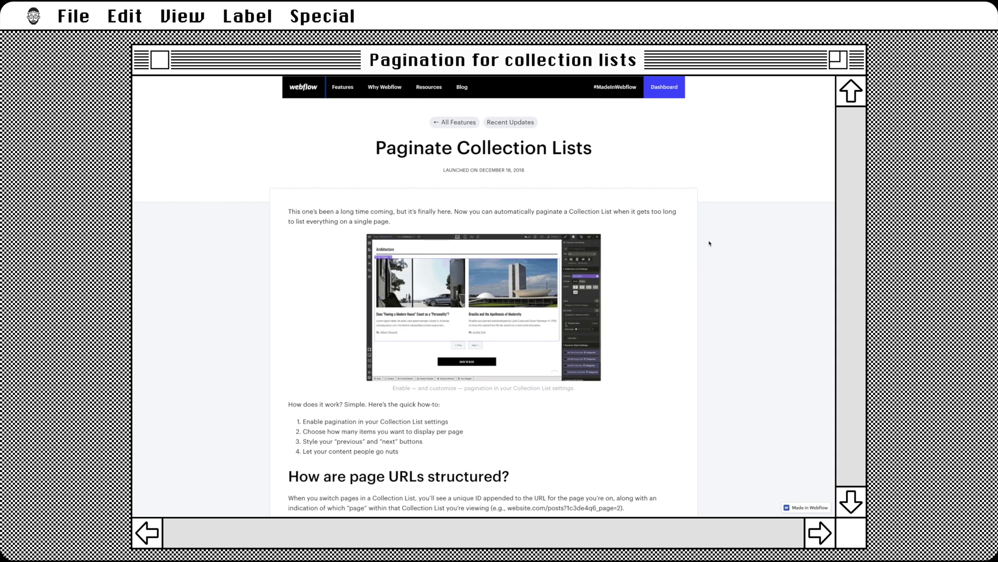
Highlight the Paginate Collection Lists title and read down through the announcement page.
drag(376, 148, 543, 149)
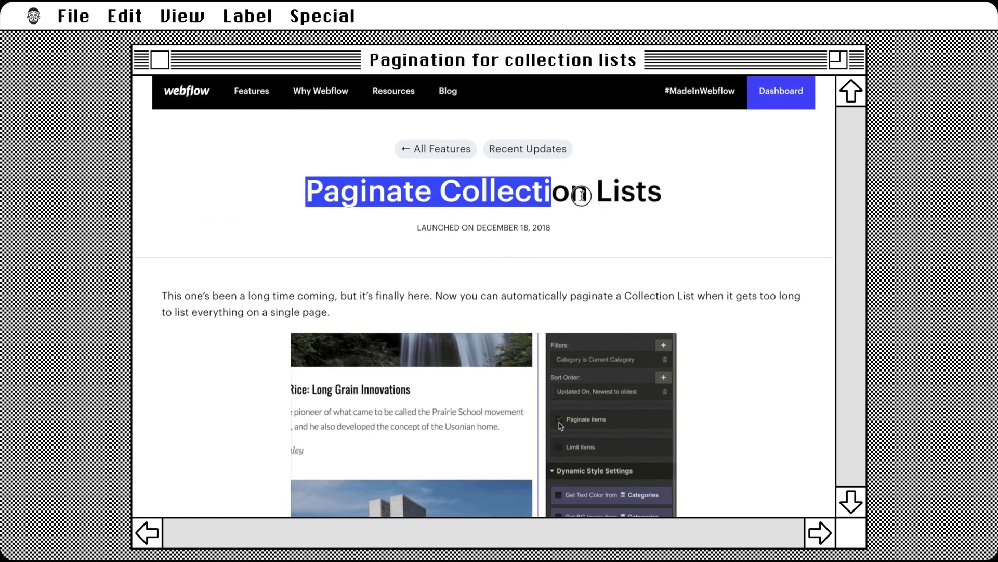
drag(582, 195, 682, 194)
scroll(682, 193, down, 1)
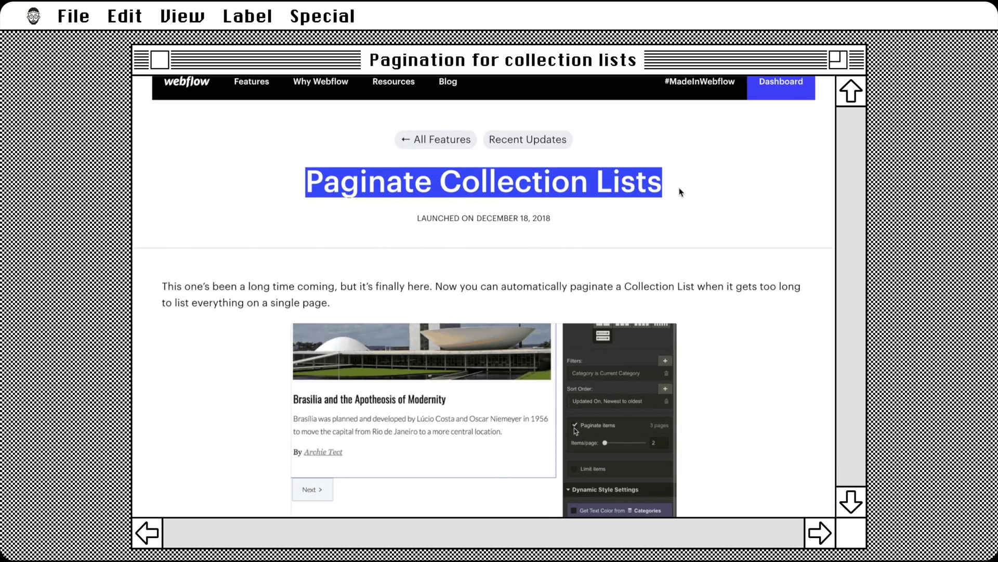
scroll(484, 297, down, 1)
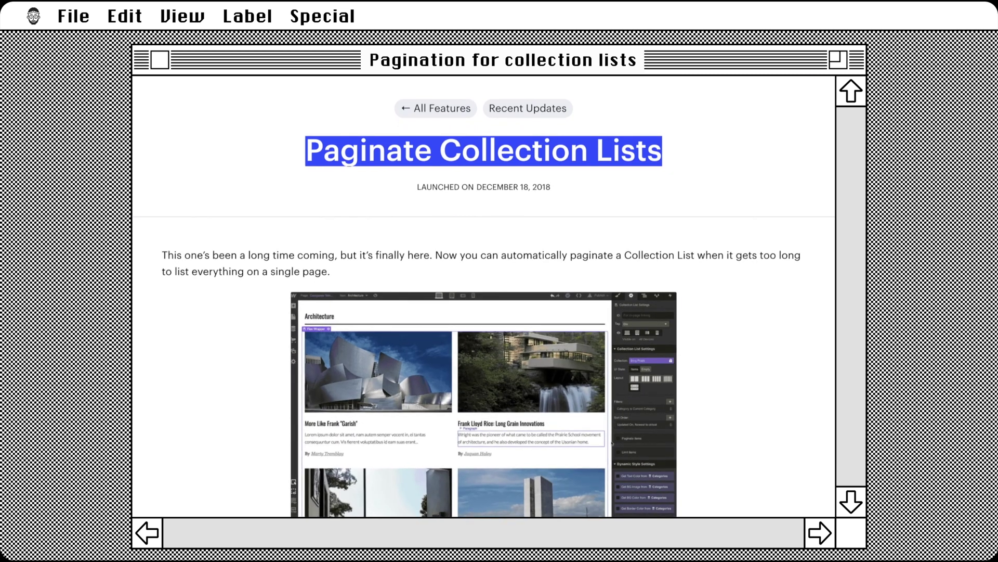
scroll(484, 297, down, 1)
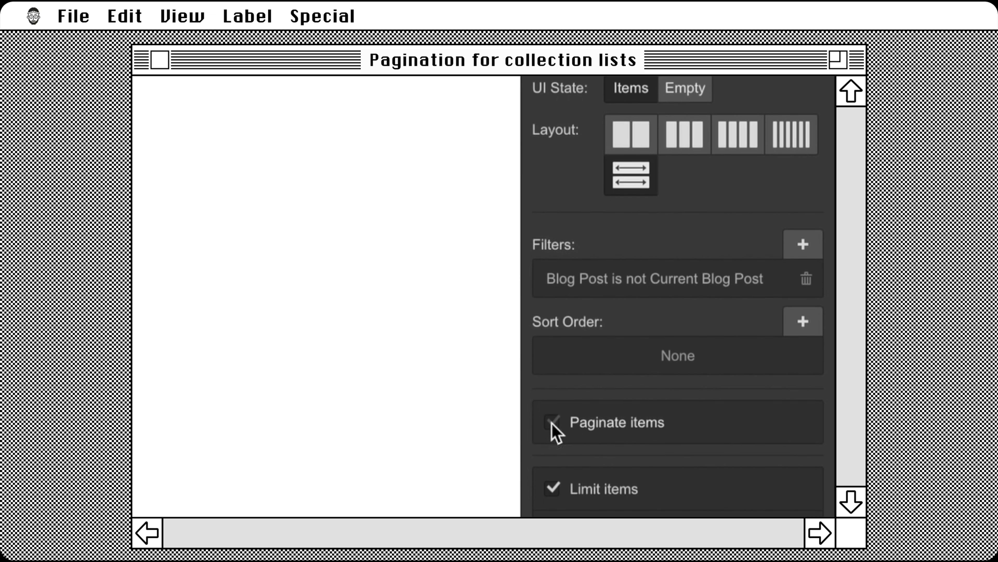
Tick Paginate items on the Blog Posts collection list, keeping 2 items per page.
click(552, 422)
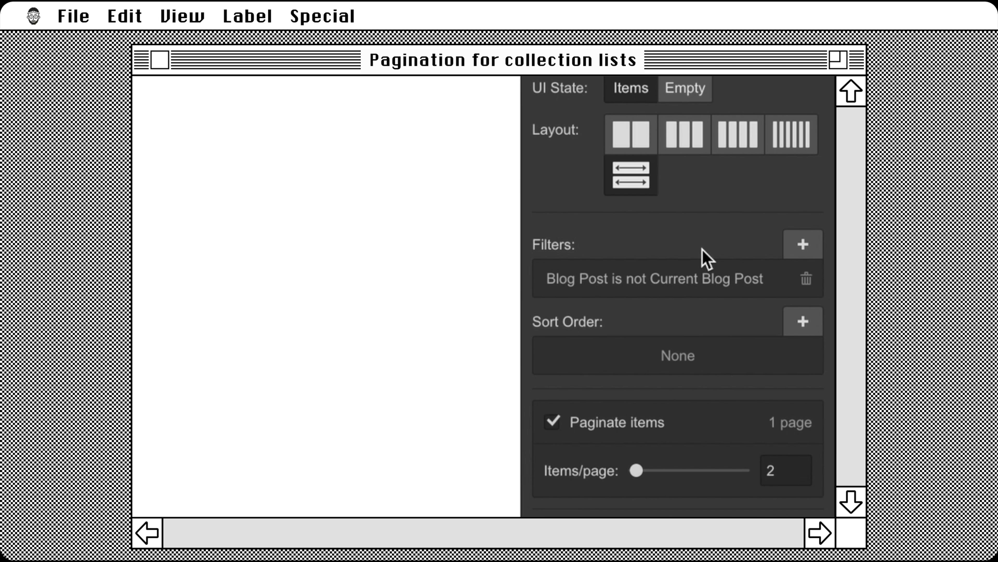
Open the Navigator and select the new Pagination element under Collection List Wrapper 2.
scroll(693, 276, up, 8)
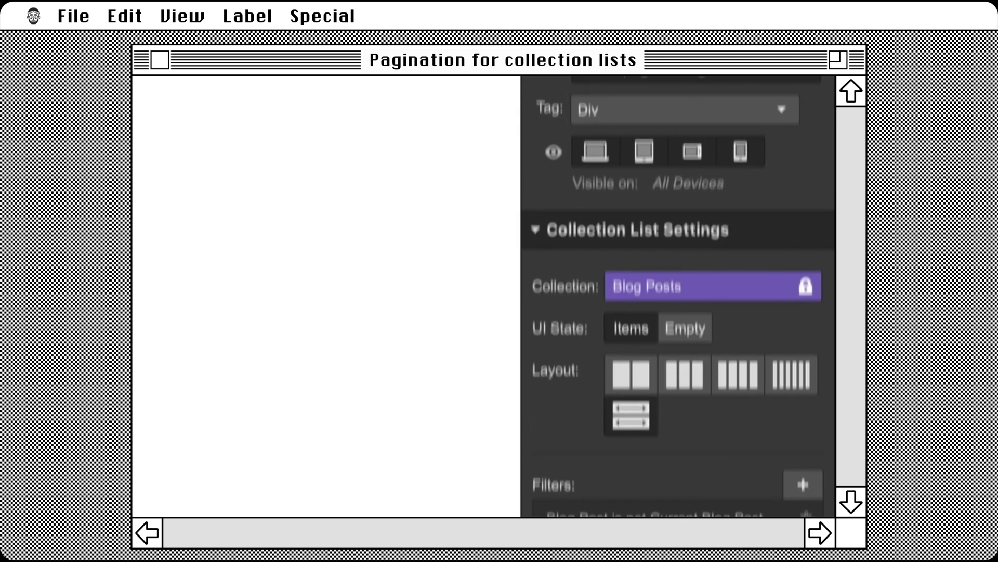
click(677, 97)
scroll(694, 496, down, 3)
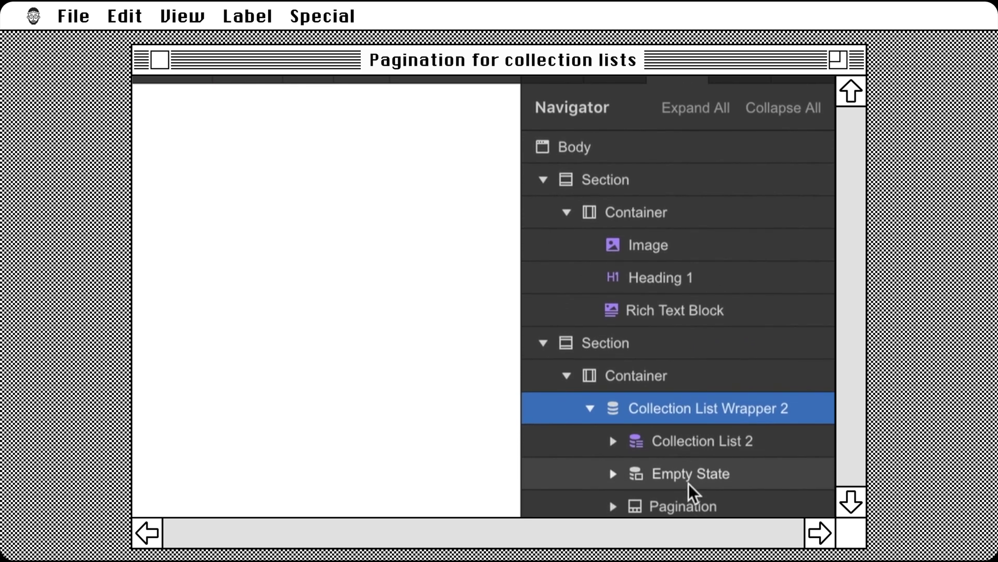
click(684, 477)
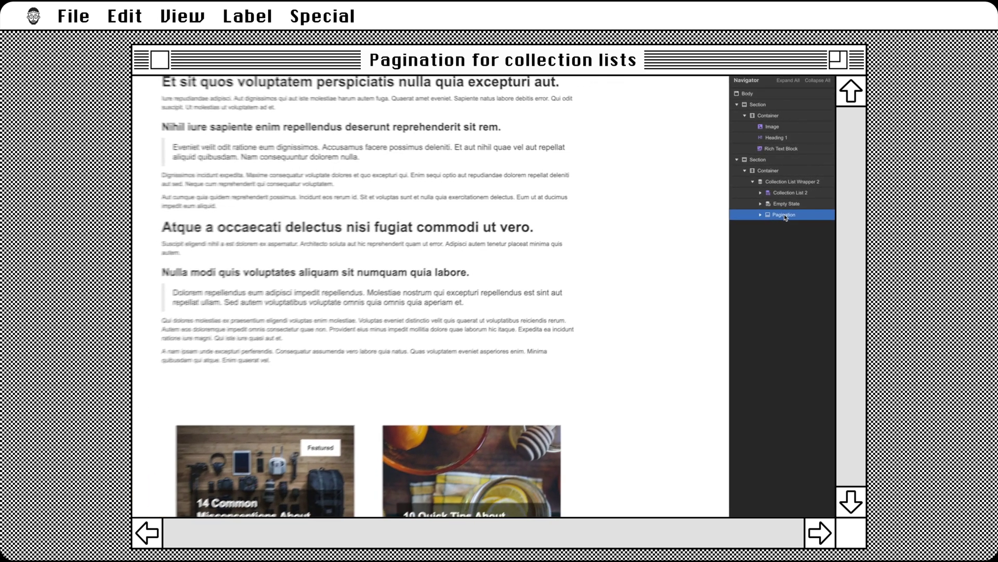
Uncheck Limit items on the related-posts collection list so pagination spans 10 pages.
click(798, 190)
key(d)
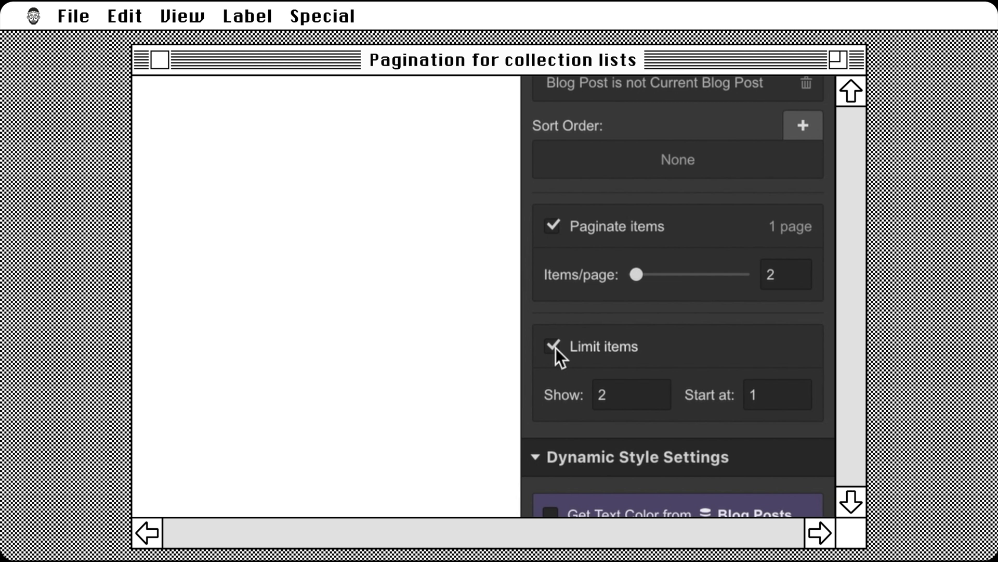
click(554, 347)
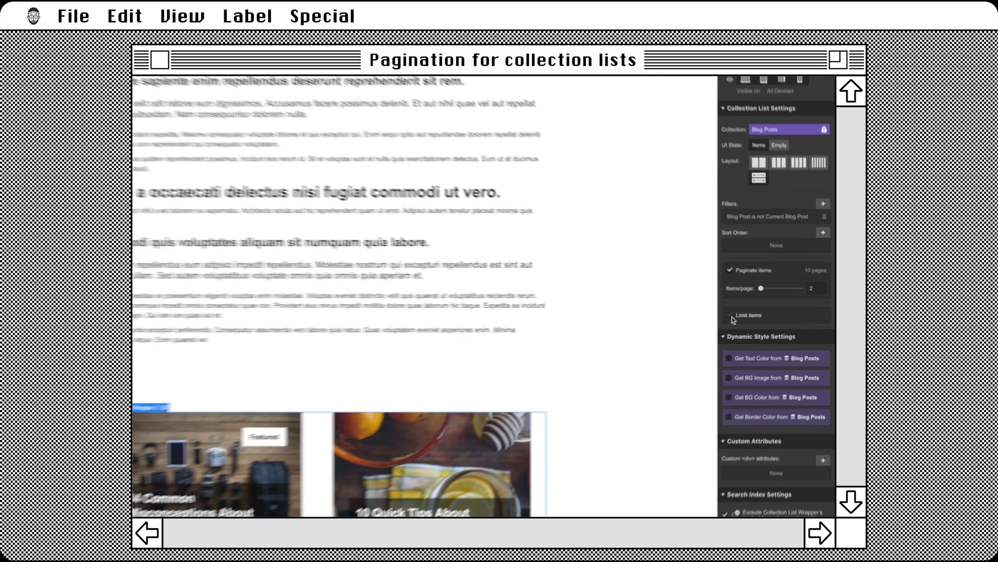
scroll(460, 450, down, 1)
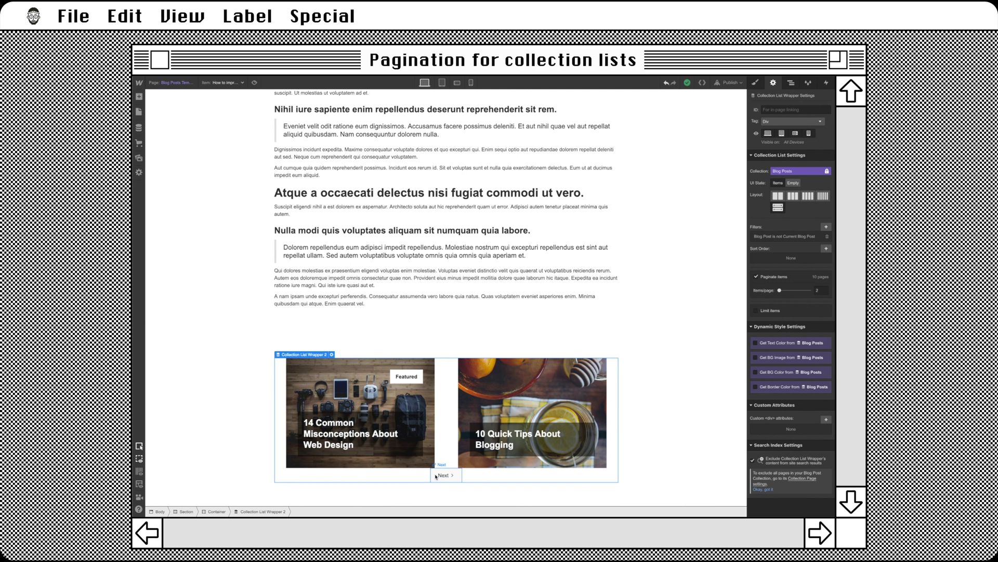
Preview the post and page back and forth through related articles, ending on page 4.
click(254, 82)
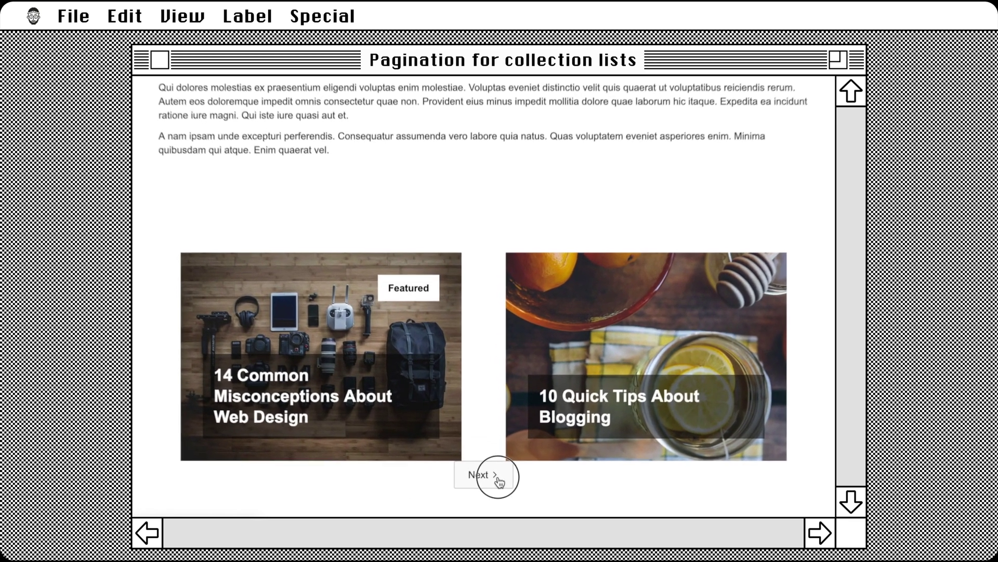
click(494, 488)
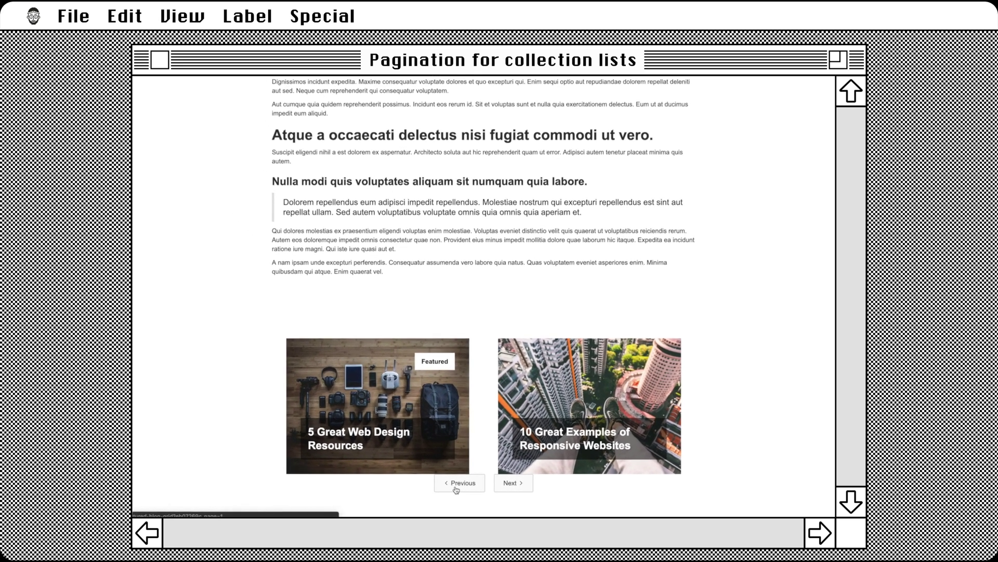
click(455, 487)
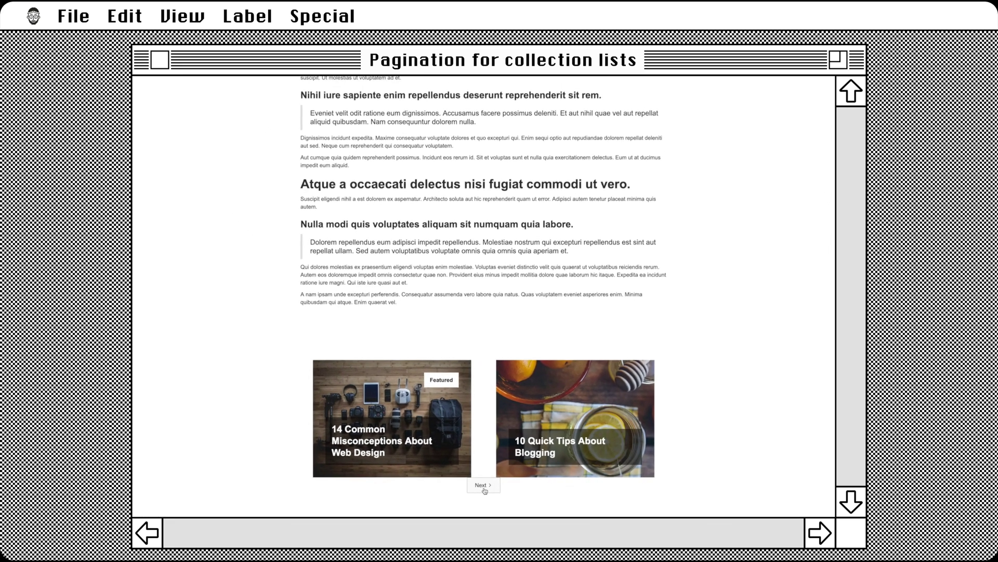
click(481, 484)
click(509, 489)
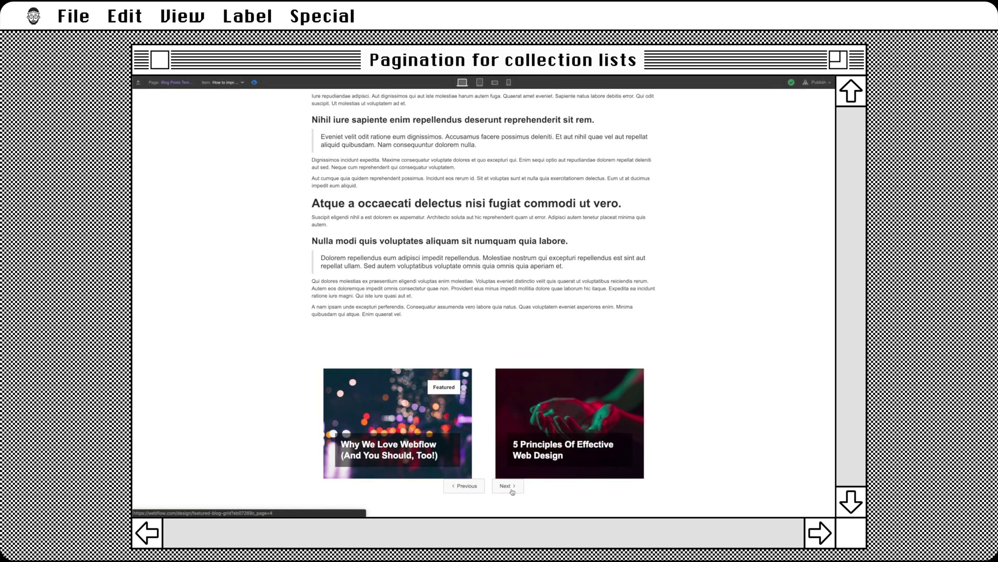
click(511, 490)
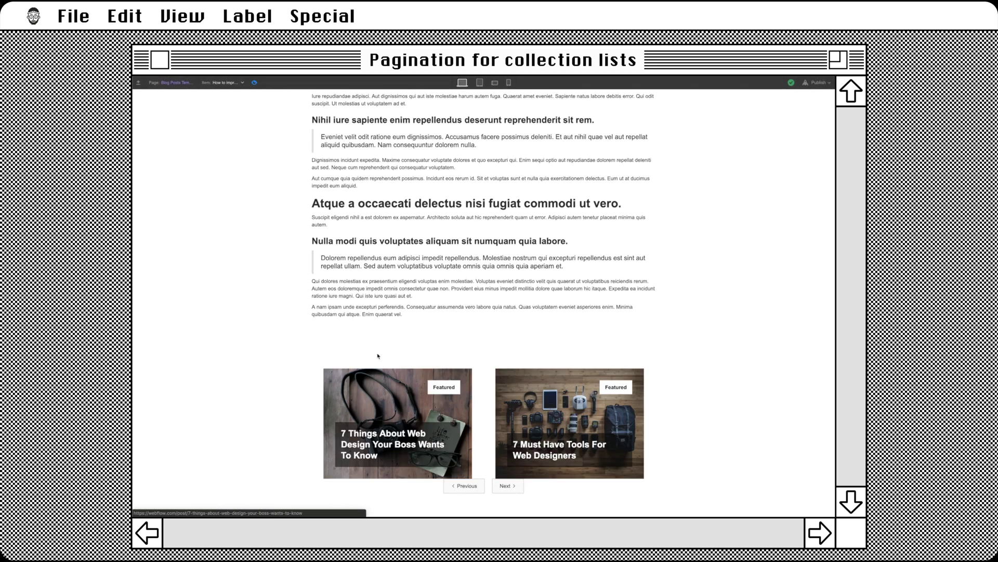
Exit Preview and set the Pagination page to 10 of 10, then back to 1 of 10.
click(254, 82)
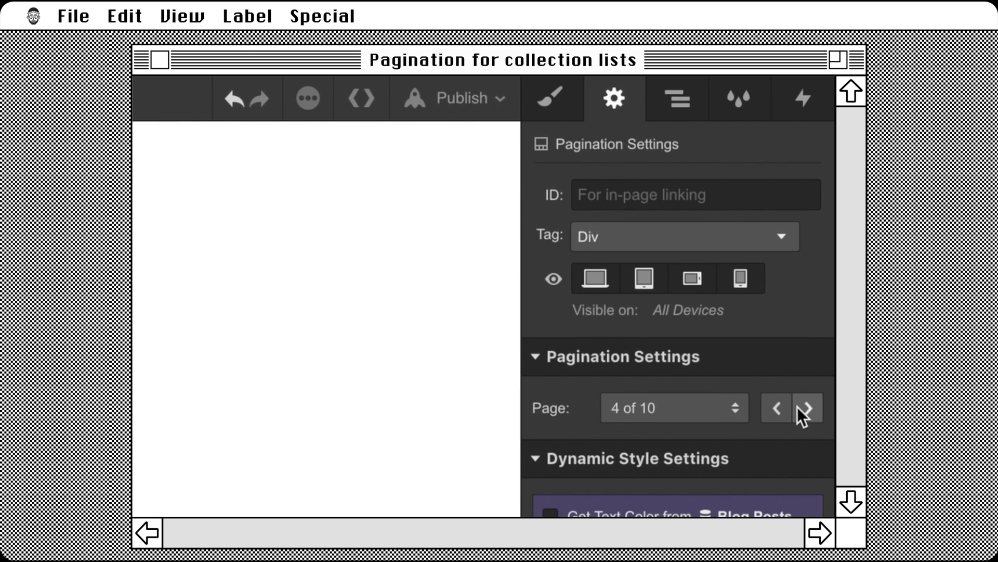
click(809, 409)
click(686, 412)
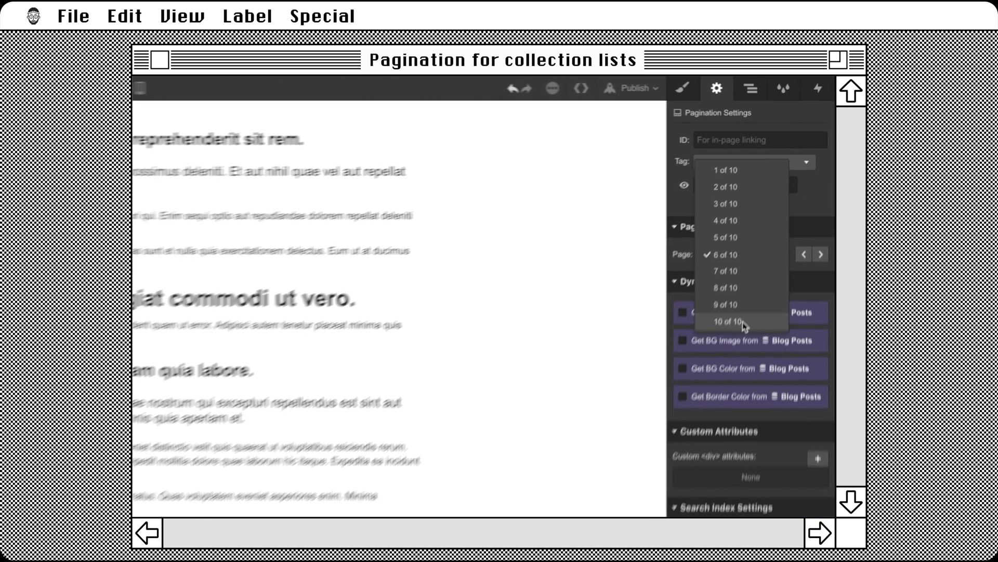
click(743, 323)
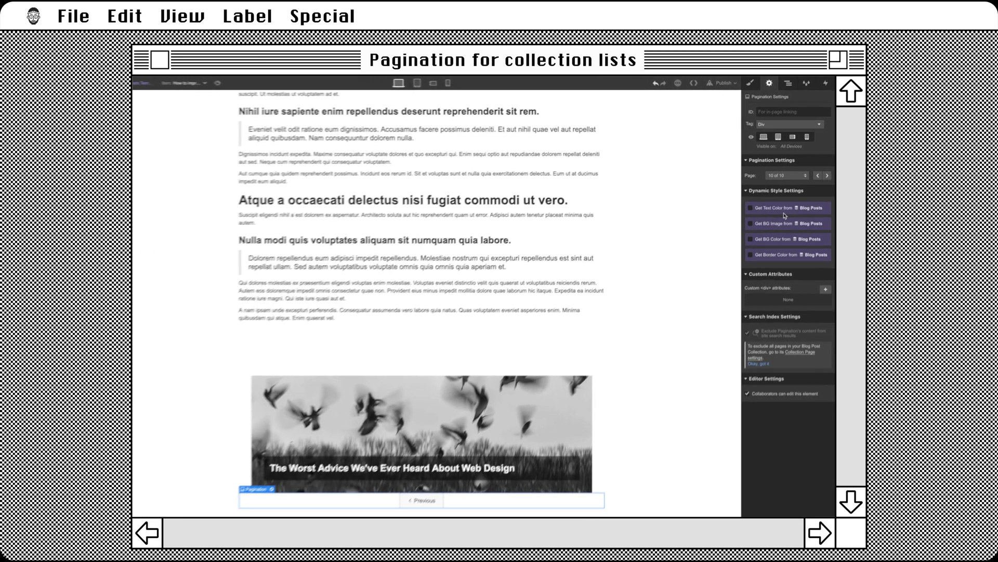
click(788, 169)
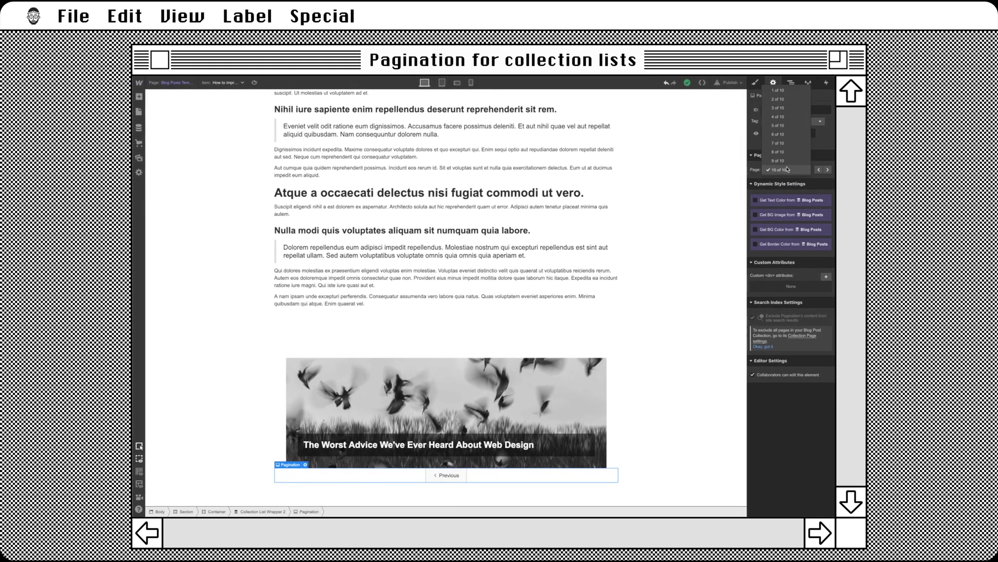
click(779, 90)
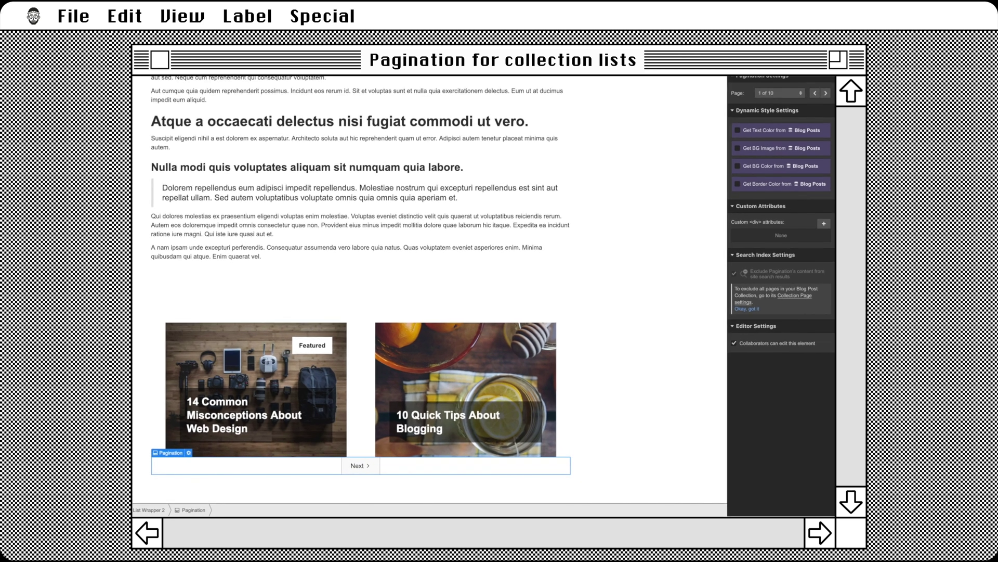
Move Pagination above Collection List 2, give the wrapper a flex layout, and reselect Pagination.
key(z)
drag(782, 142, 783, 117)
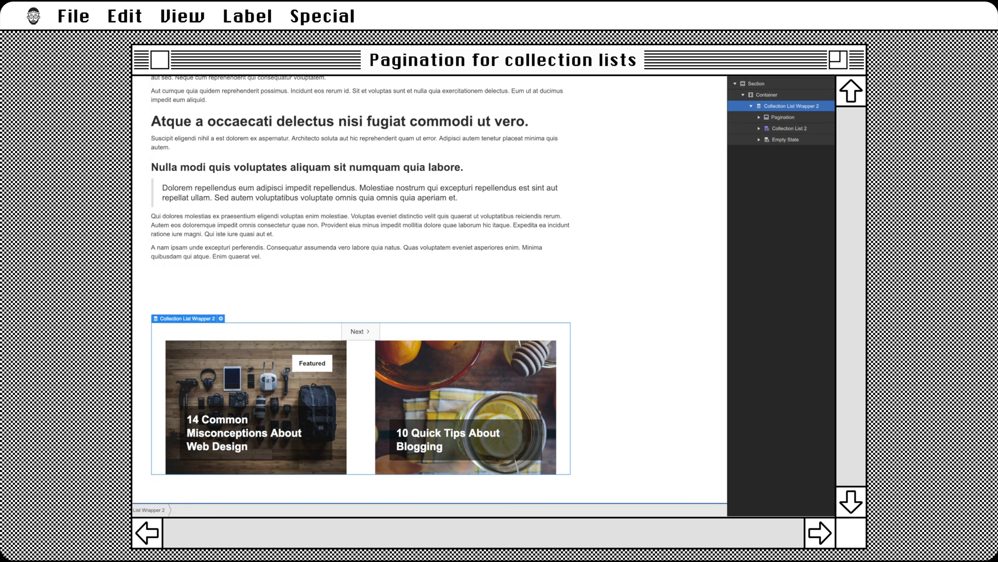
key(s)
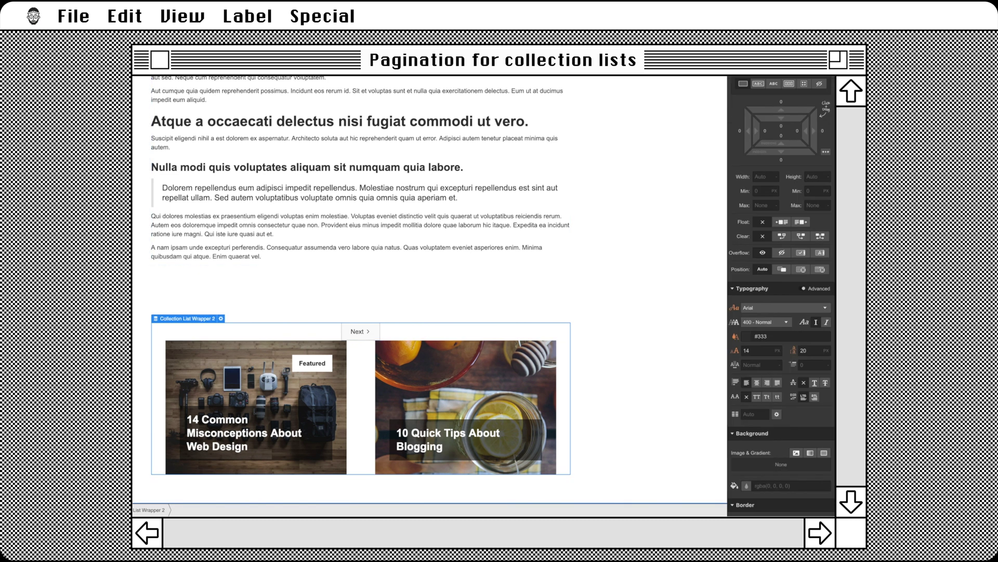
click(793, 87)
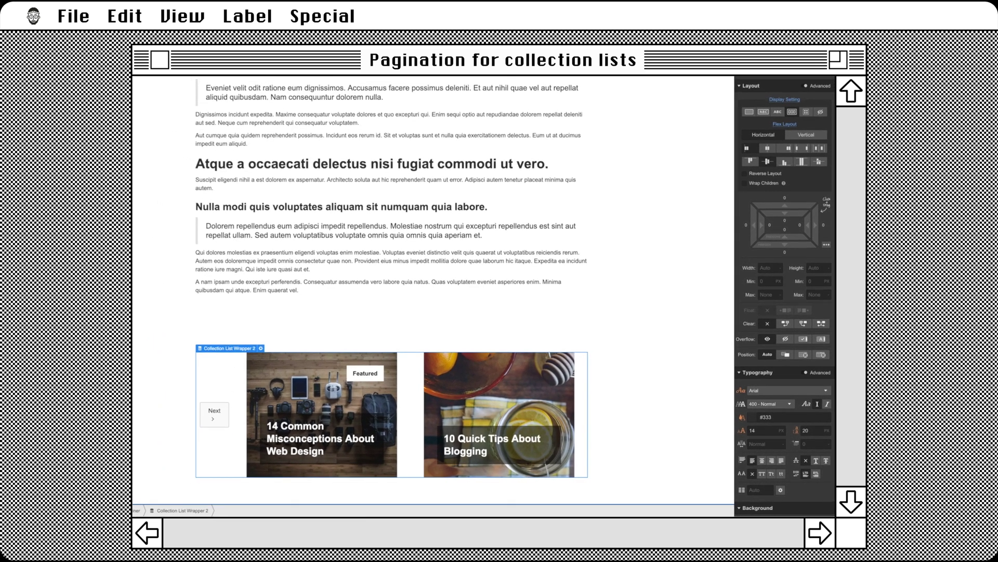
key(z)
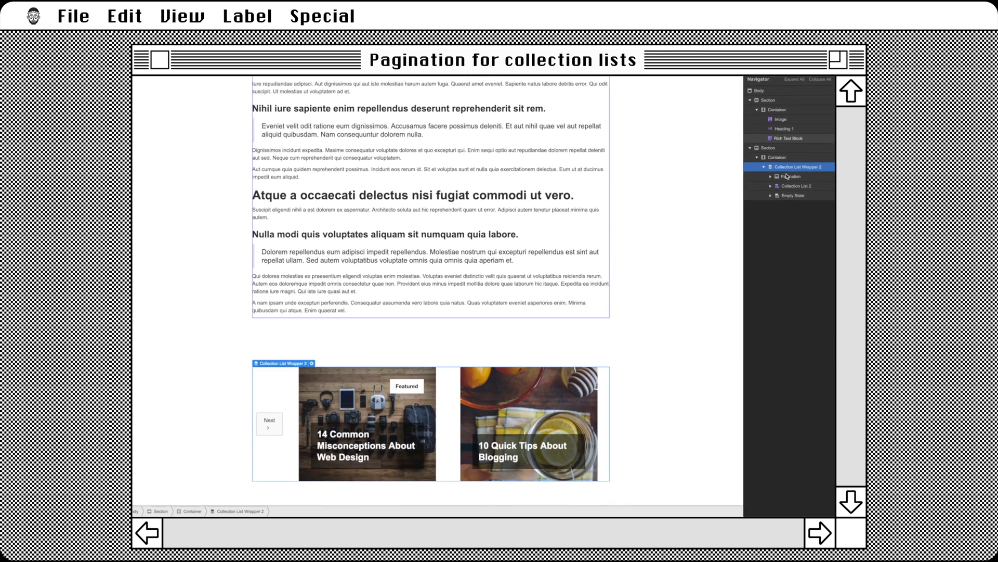
click(788, 176)
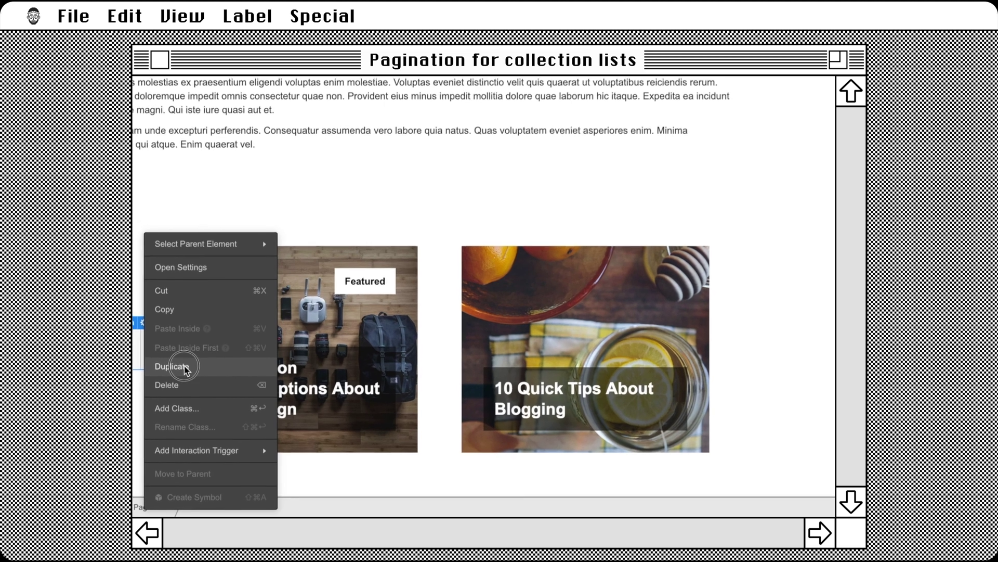
Duplicate the Pagination element and place the copy after Collection List 2.
click(186, 364)
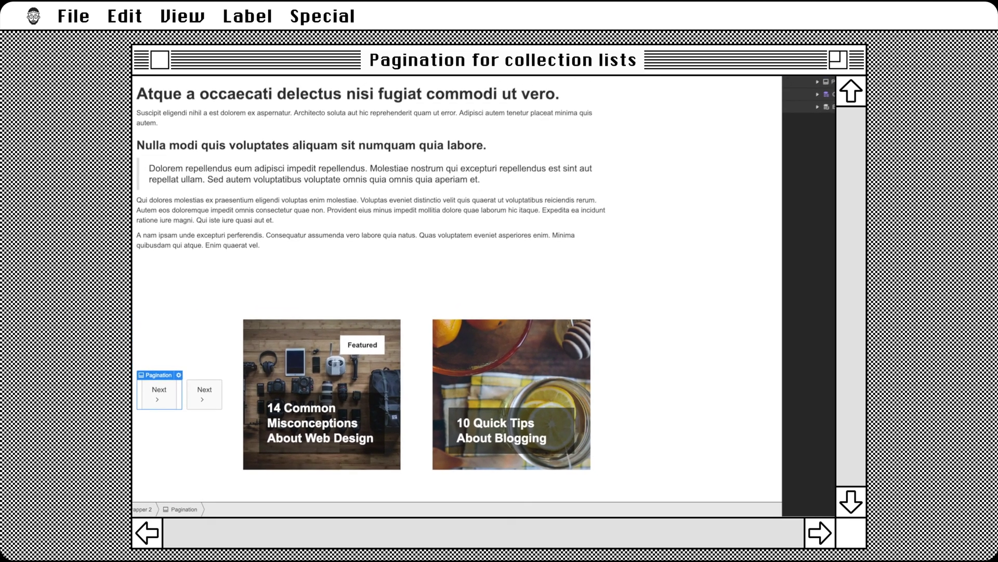
drag(784, 102, 779, 148)
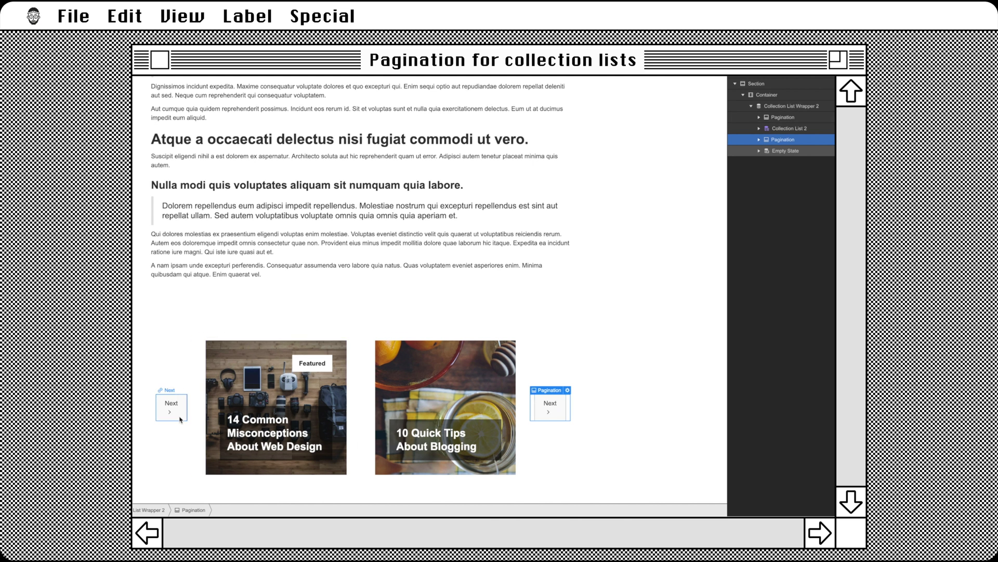
Give the first Pagination's Next button the class 'hidden'.
click(759, 117)
click(787, 129)
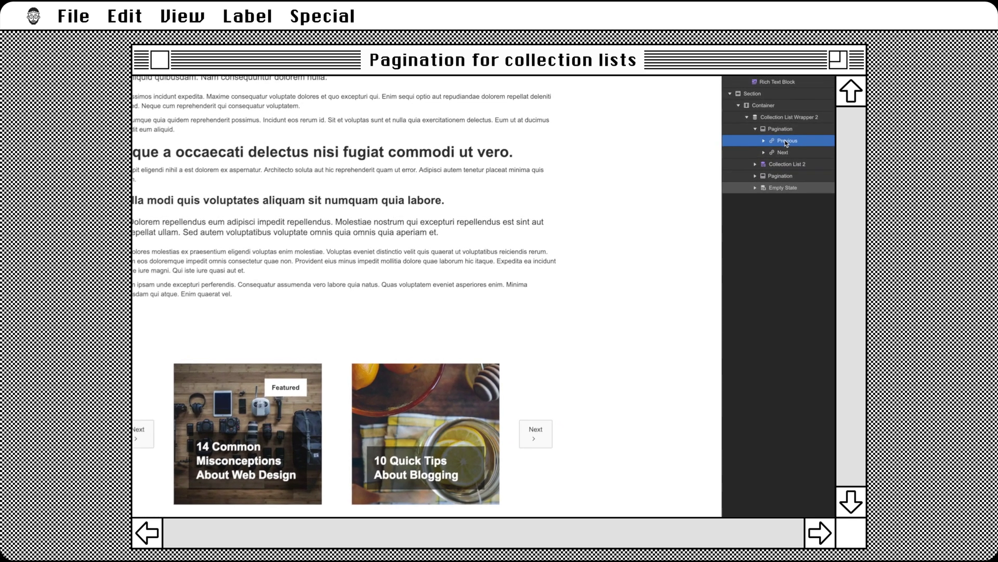
click(784, 145)
key(s)
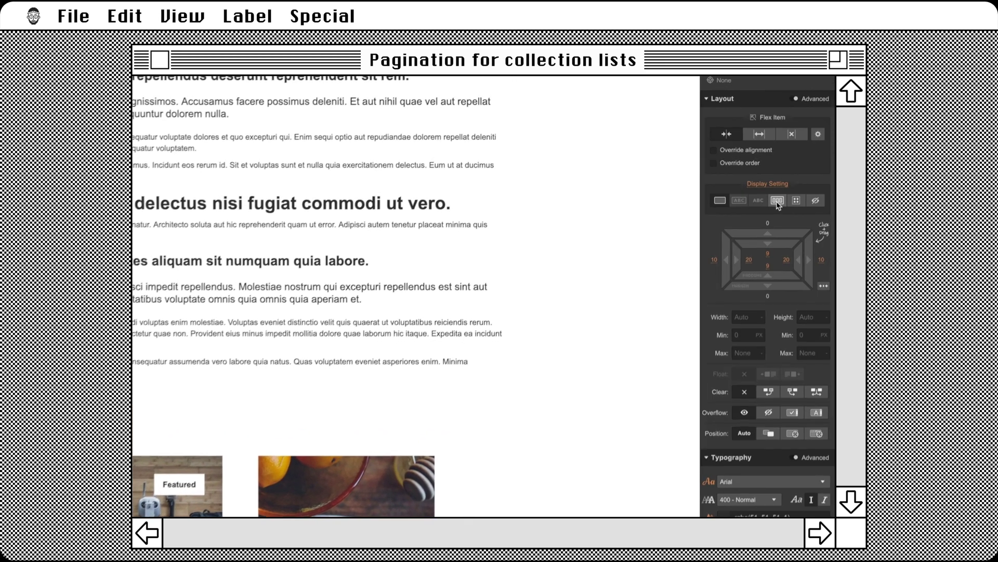
click(745, 99)
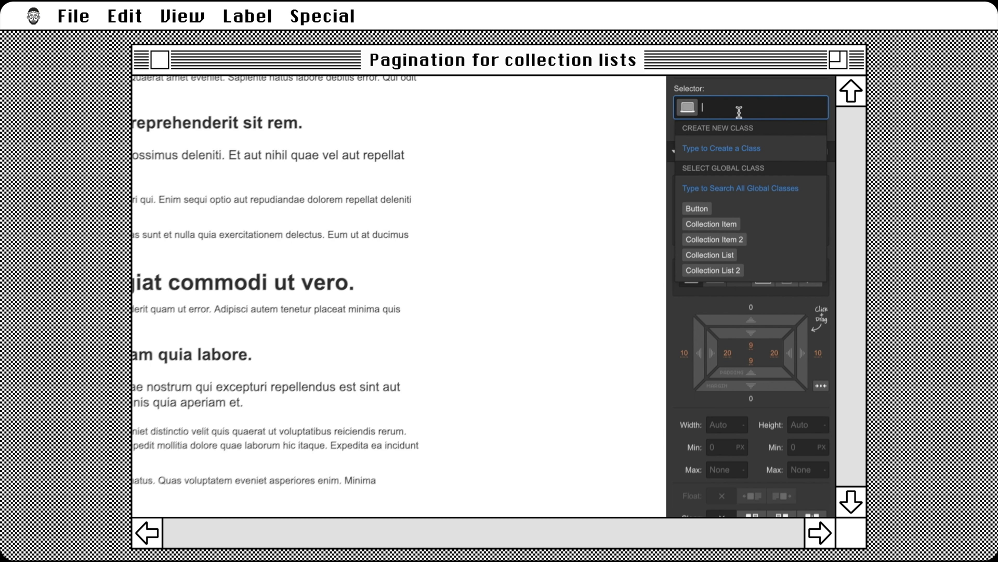
text(hidden)
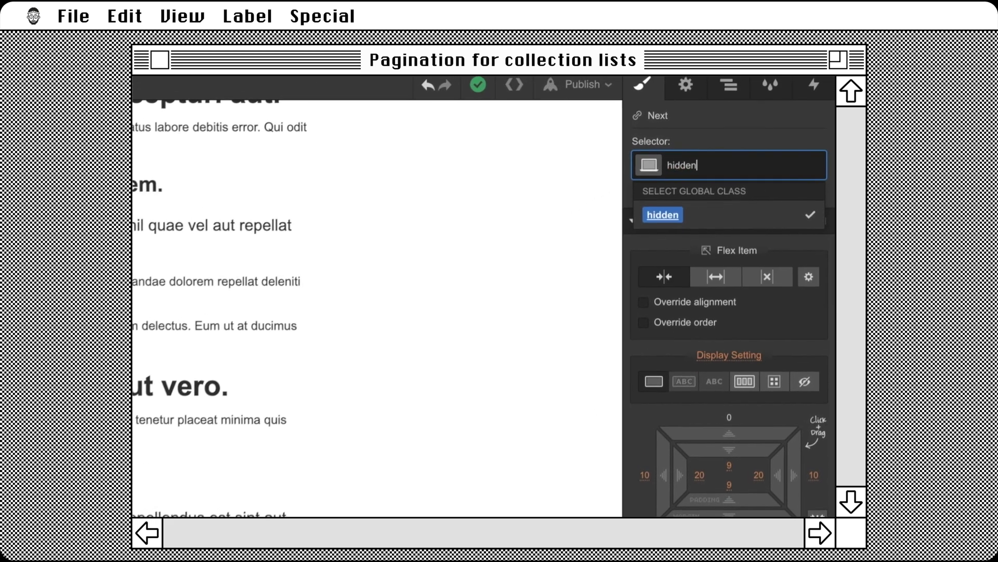
key(Return)
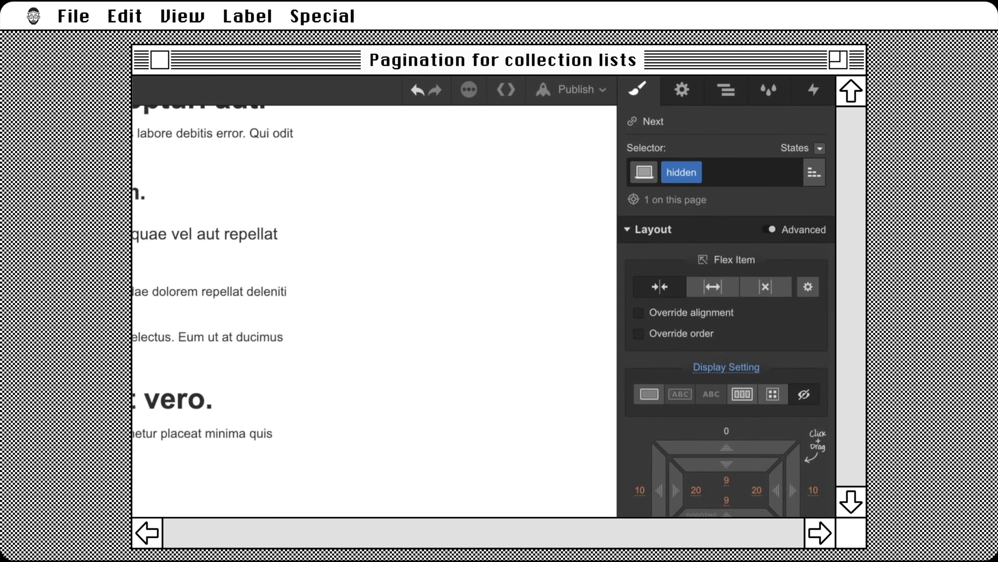
Give the second Pagination's Previous button the class 'hidden'.
click(726, 99)
click(682, 450)
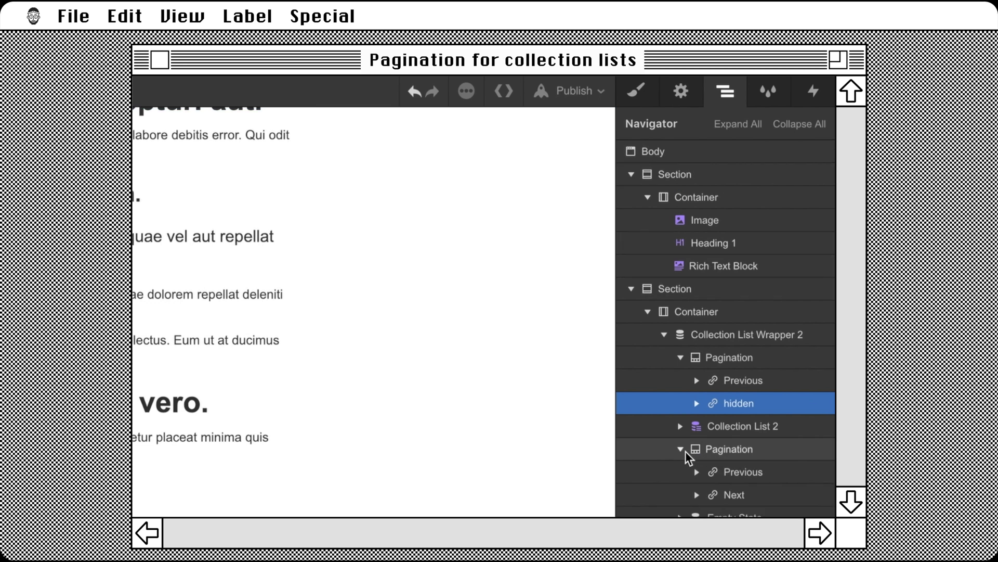
click(724, 475)
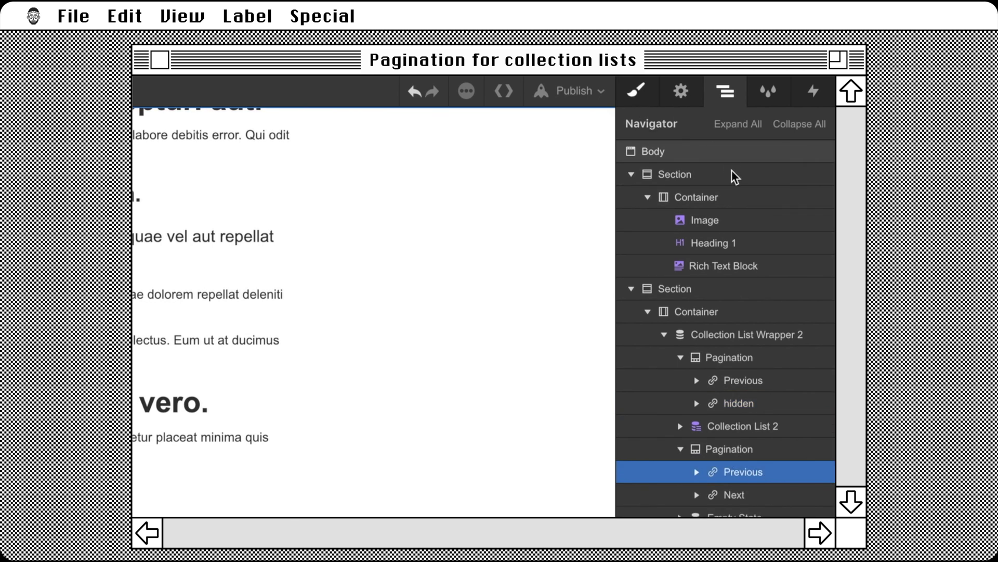
key(s)
click(713, 174)
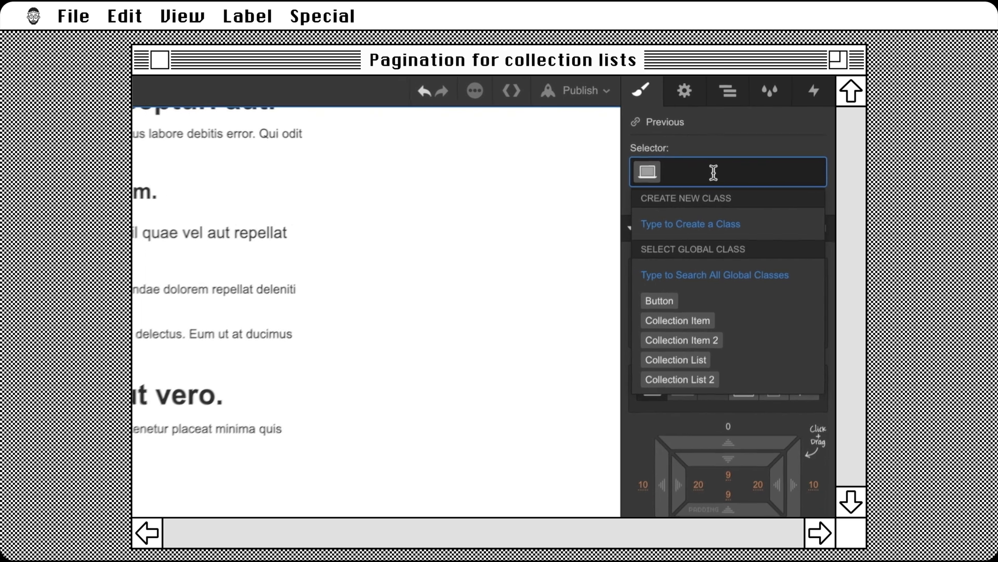
text(hidden)
key(Return)
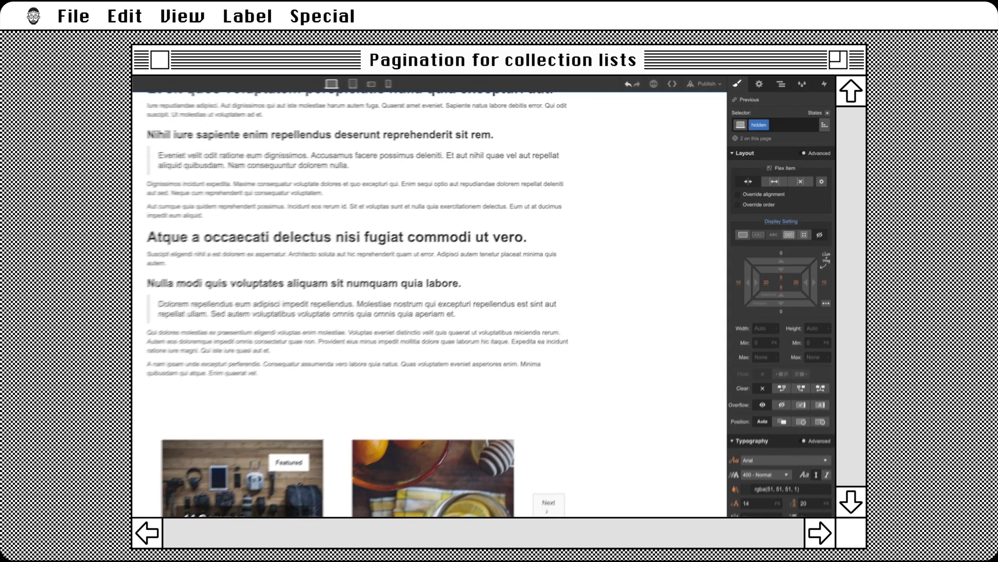
Preview the page and click Next, then Previous, to test the pagination.
key(super+shift+p)
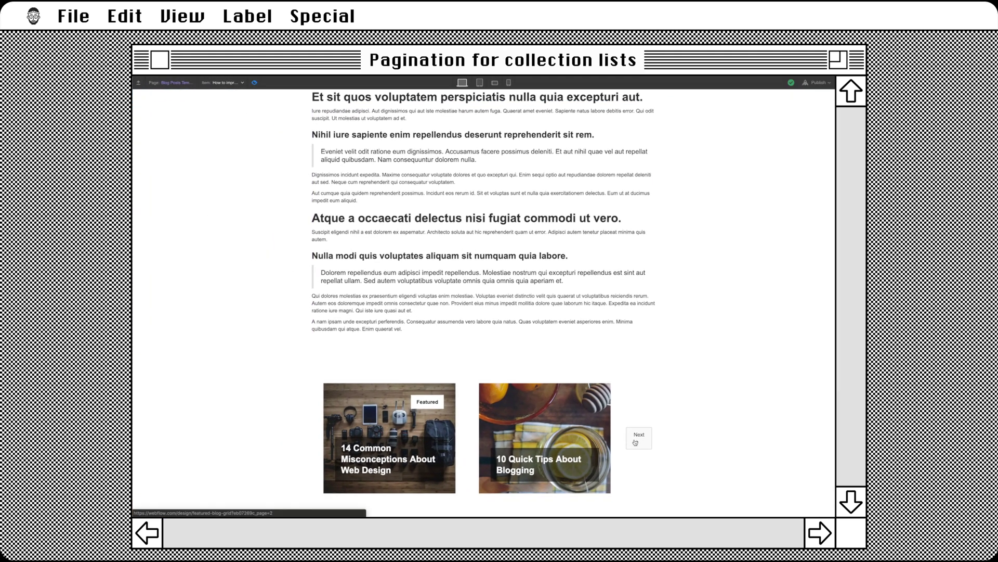
click(635, 441)
click(348, 443)
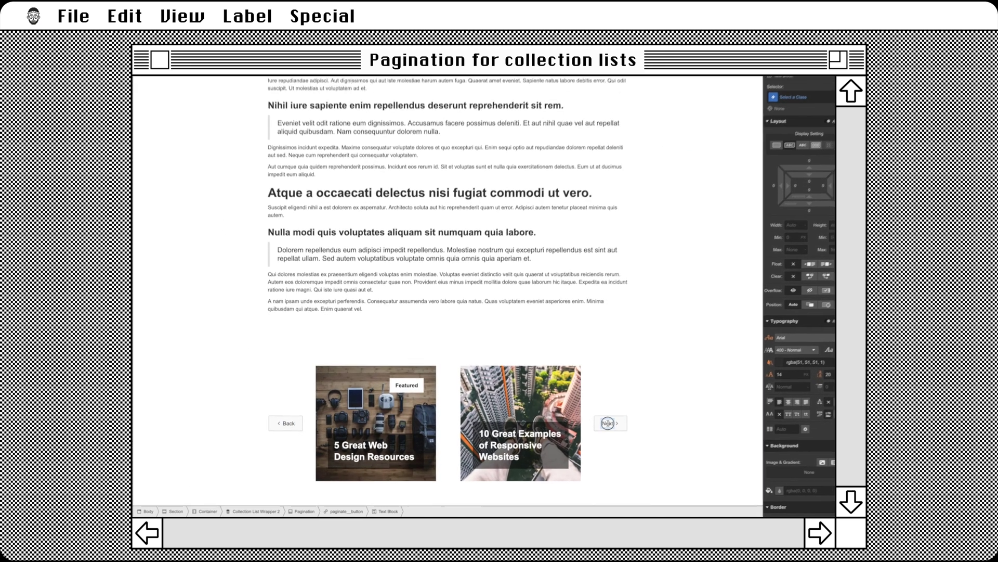
Relabel the pagination buttons 'Forward' and 'Backward', keeping the chevron icon.
double_click(608, 423)
text(Forward)
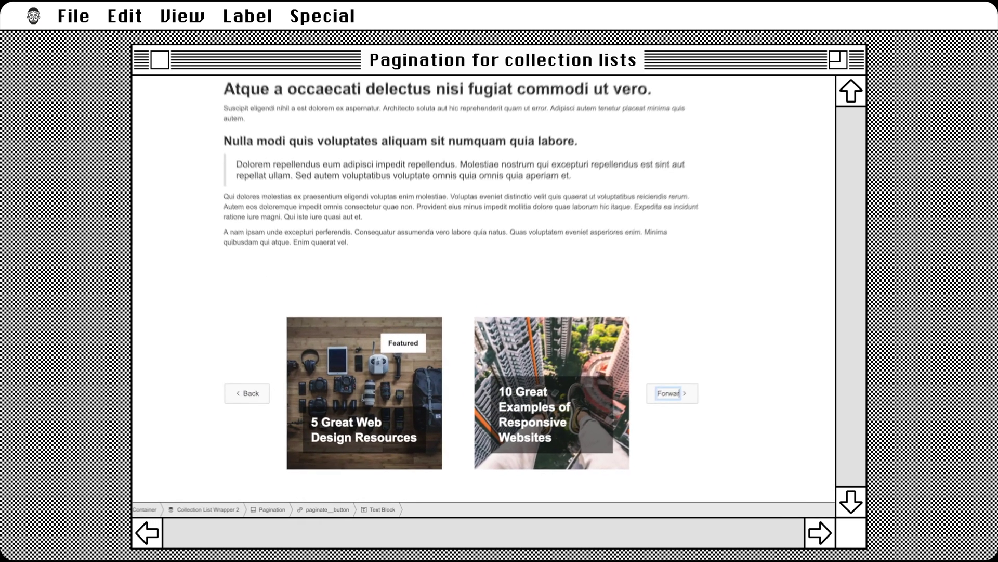
double_click(192, 348)
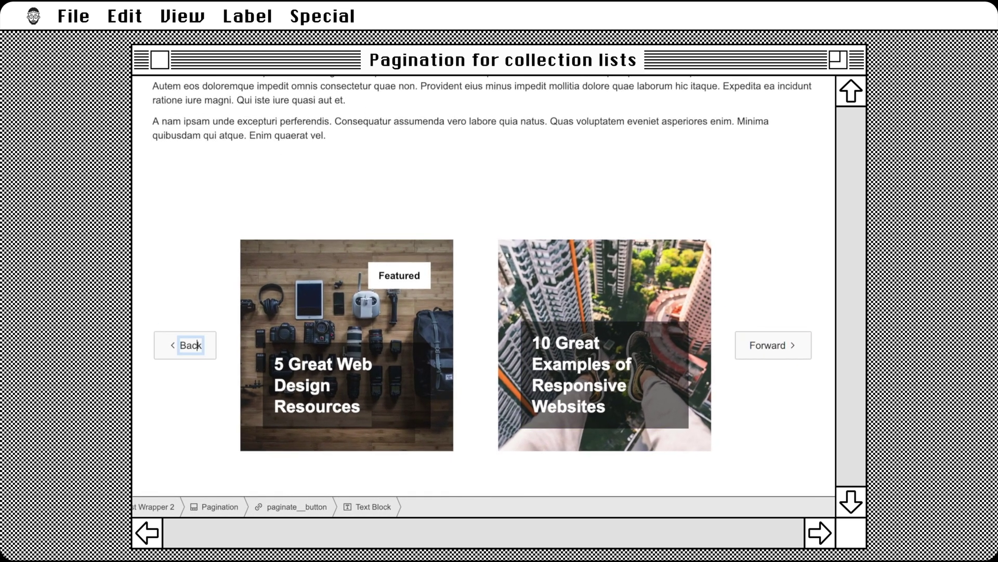
text(ward)
click(173, 344)
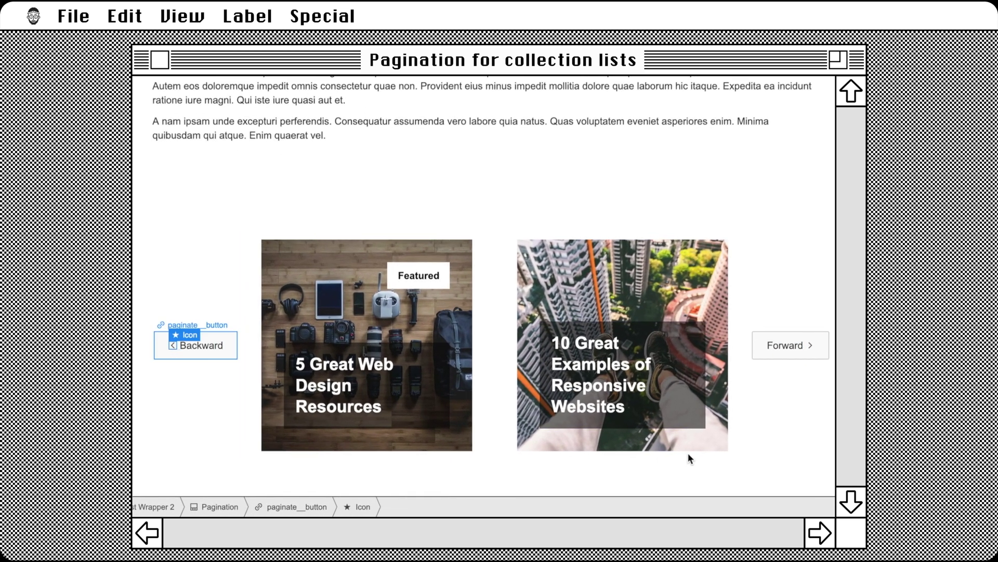
key(Delete)
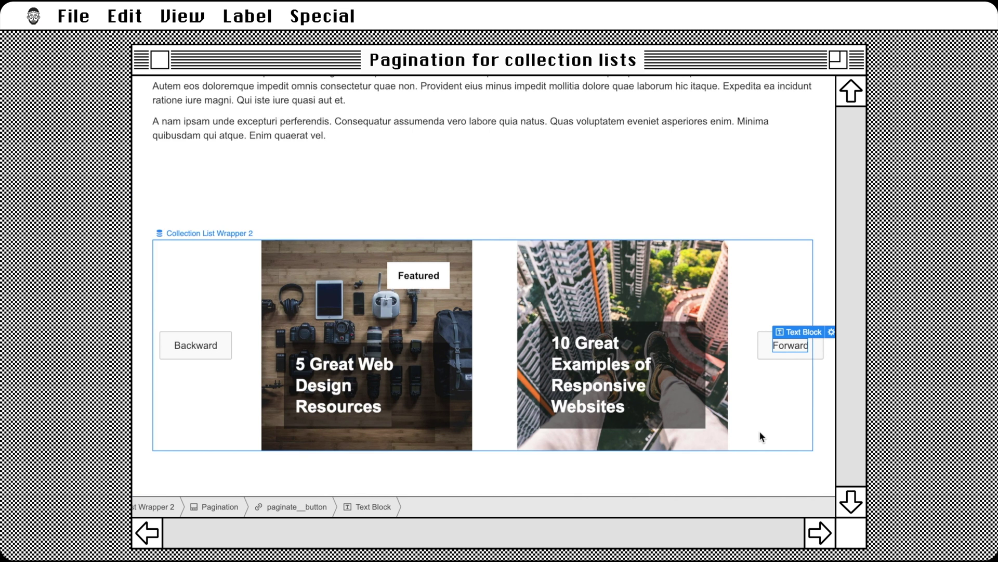
key(ctrl+z)
Set the buttons' background colour to black and their text colour to gold.
click(771, 208)
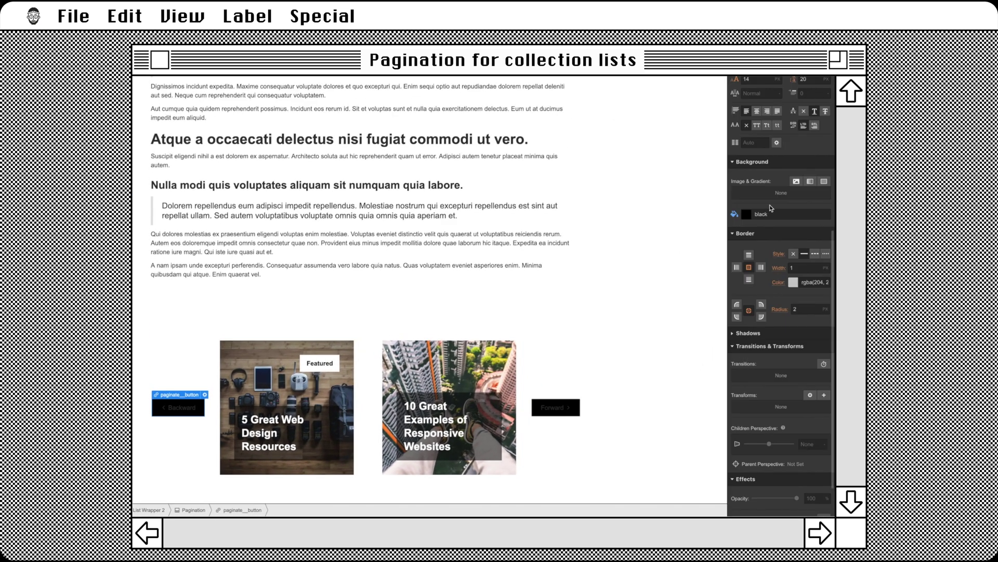
scroll(769, 201, up, 3)
click(769, 199)
text(blog)
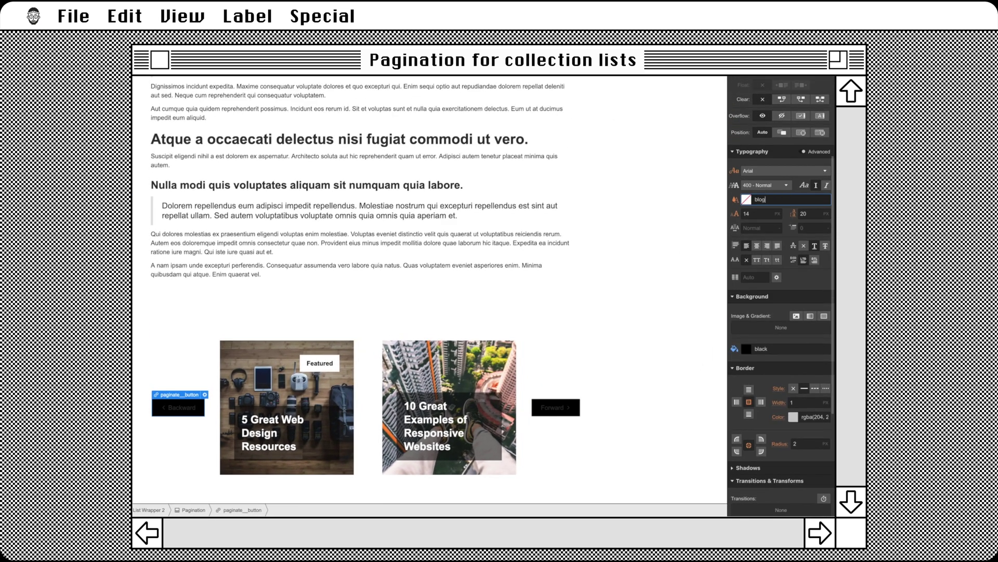
text( yellow)
key(super+a)
text(gold)
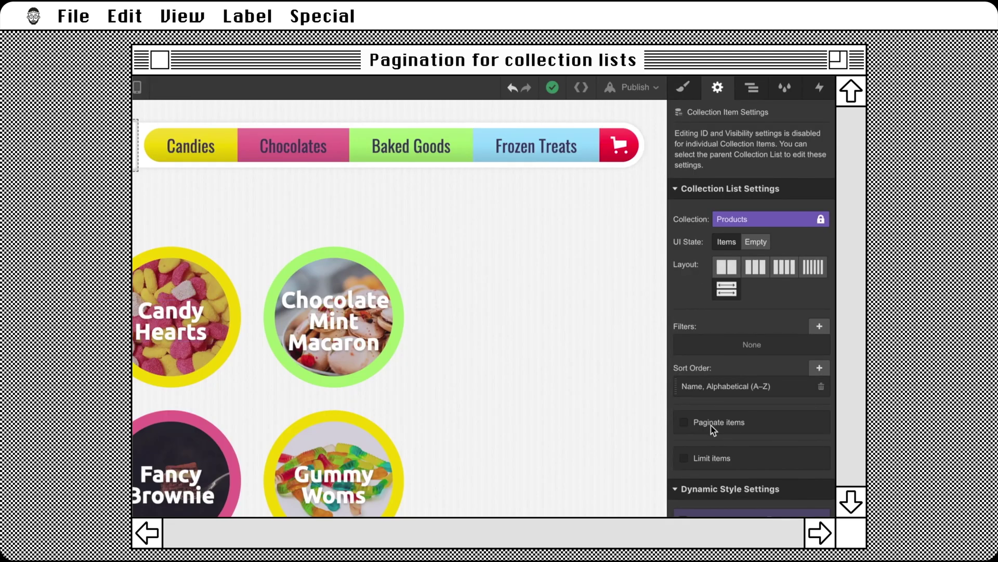
Turn on pagination for the All the sweets list with 4 items per page.
click(709, 424)
click(810, 447)
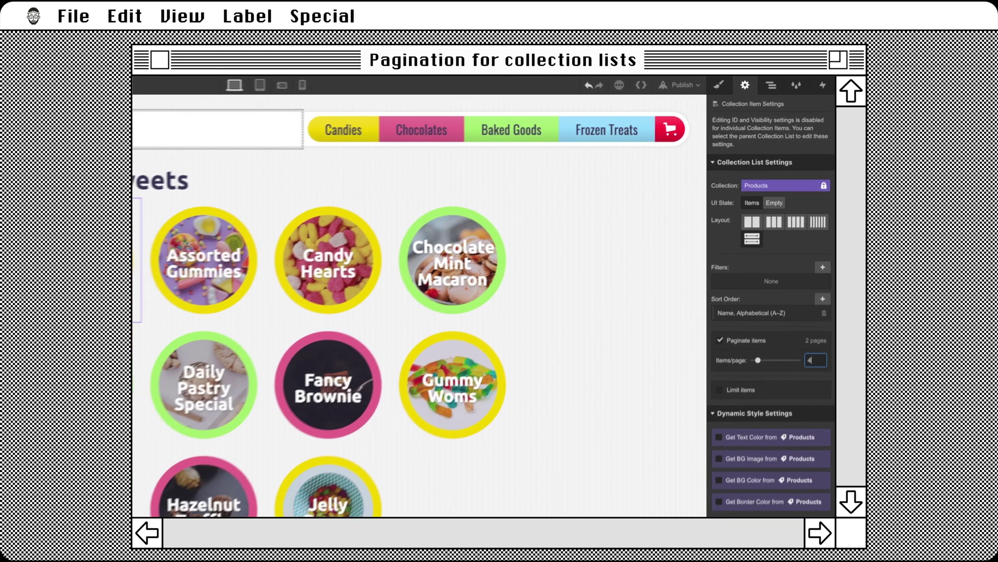
text(4)
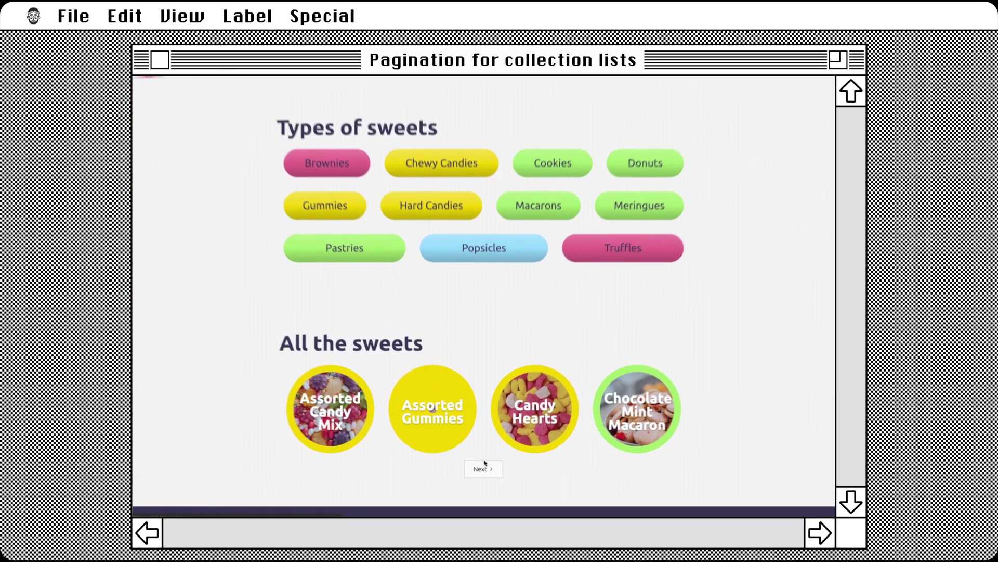
Advance the sweets list through its next pages in preview.
click(476, 470)
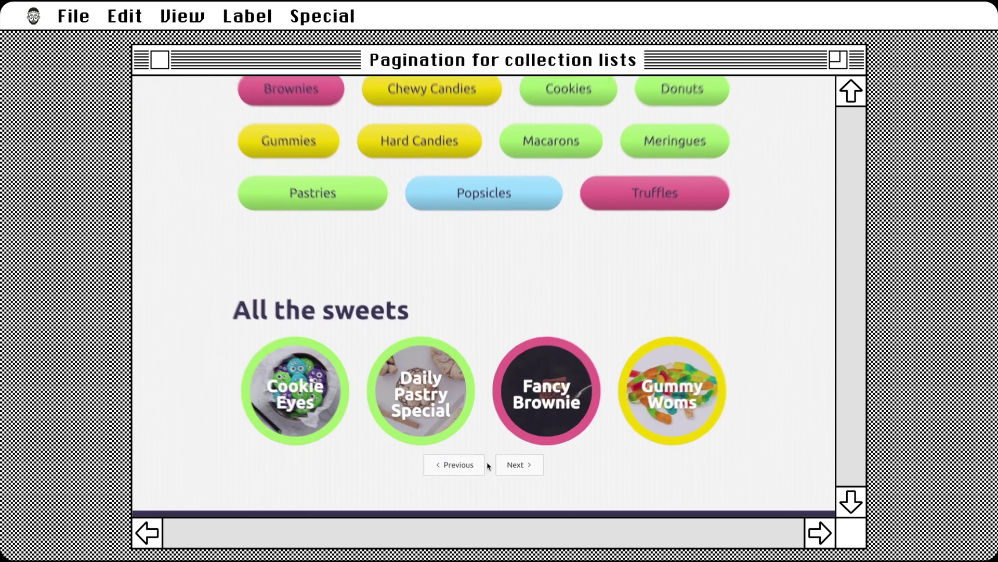
click(543, 467)
click(544, 466)
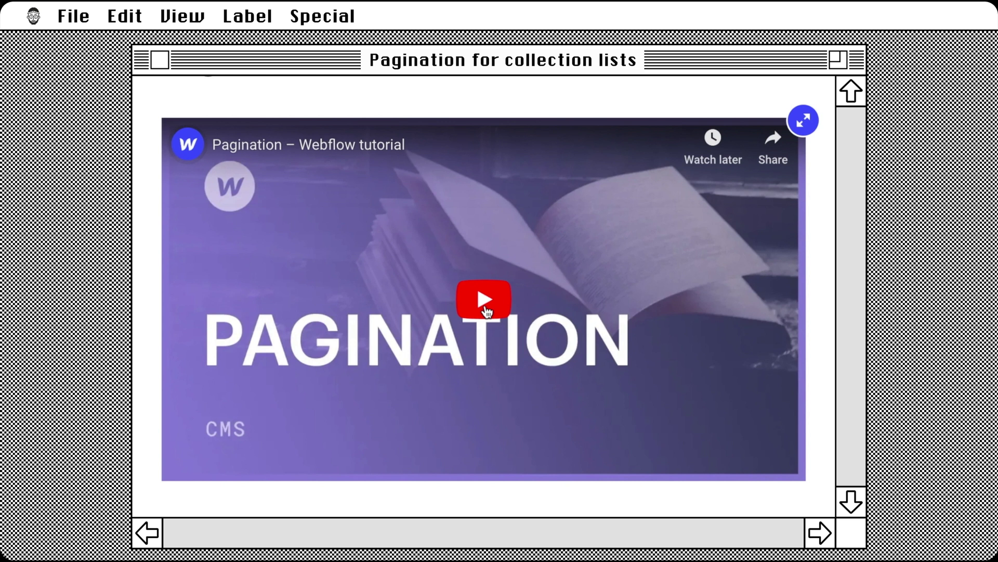
Scroll past the lesson video and highlight the point about showing over 100 items.
scroll(504, 458, down, 4)
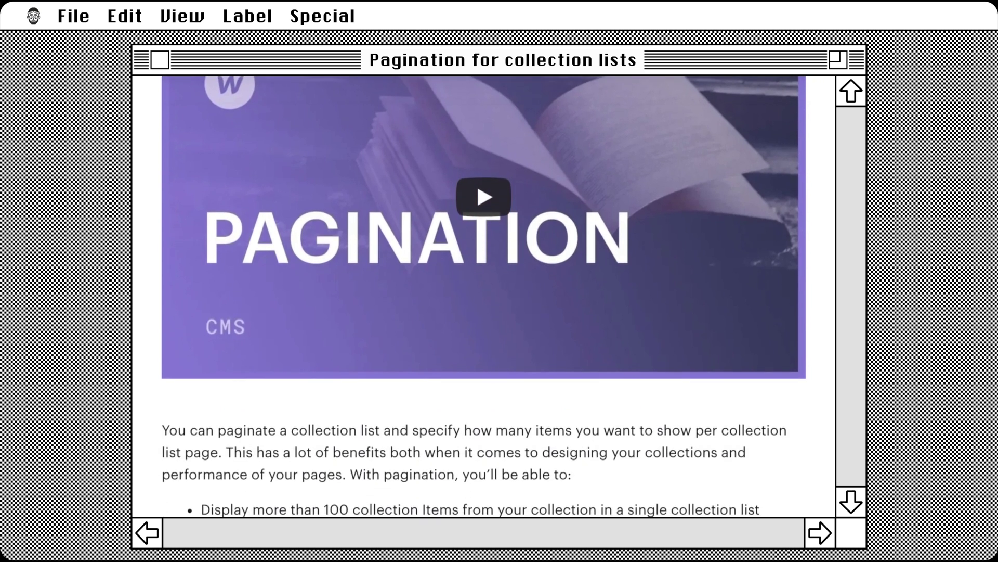
scroll(758, 409, down, 1)
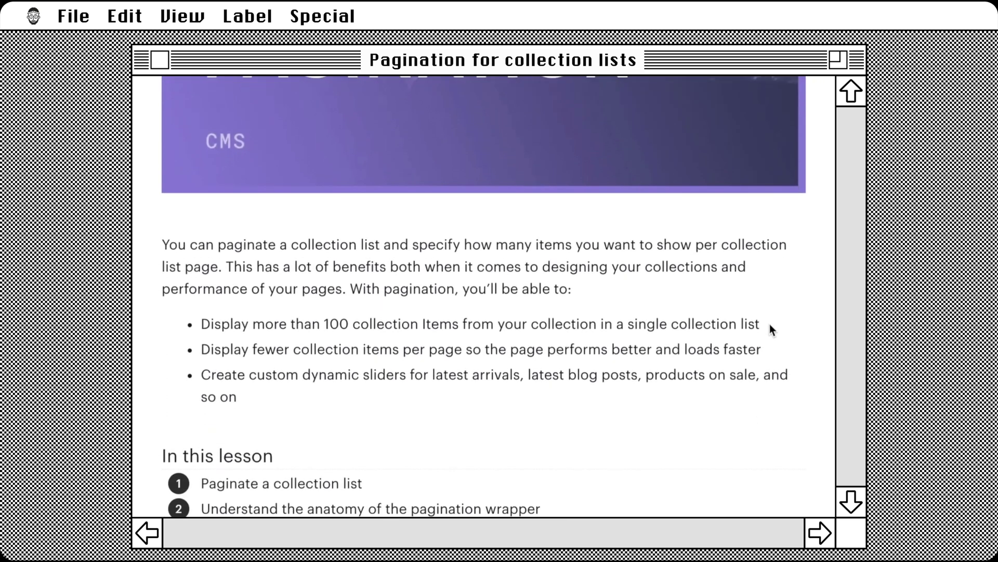
drag(770, 325, 192, 325)
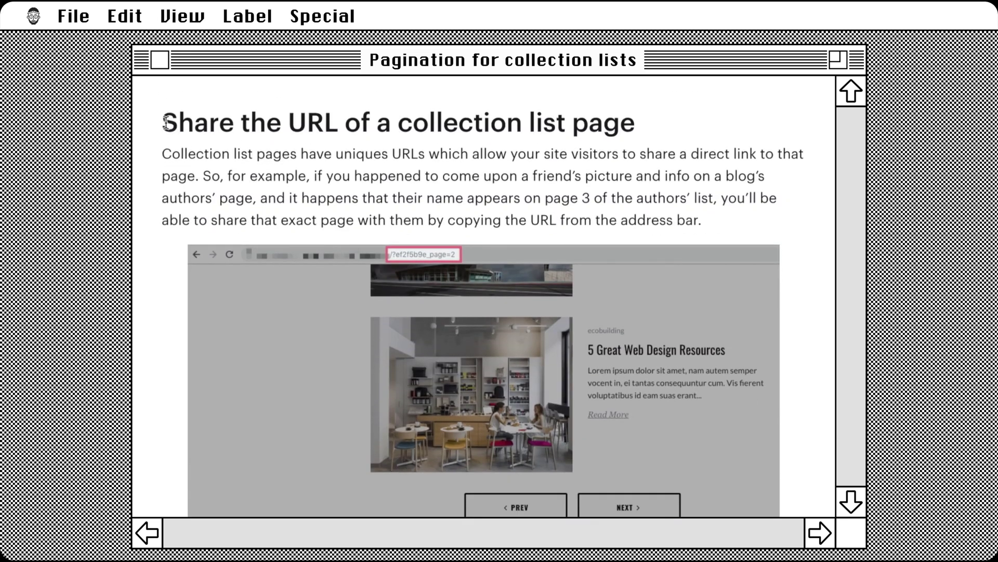
Highlight the 'Share the URL of a collection list page' heading and its URL-copying sentence.
drag(164, 123, 640, 129)
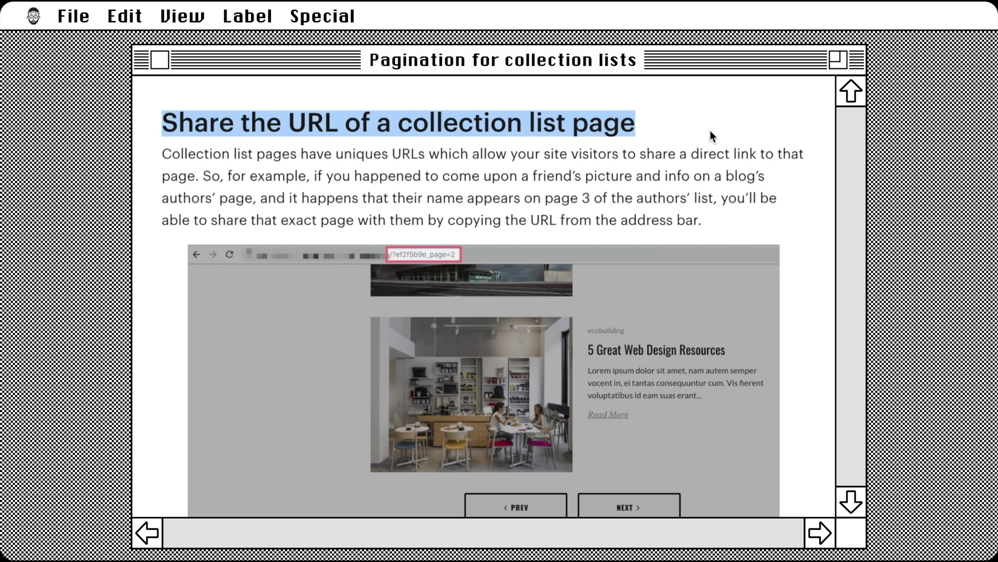
drag(721, 198, 731, 223)
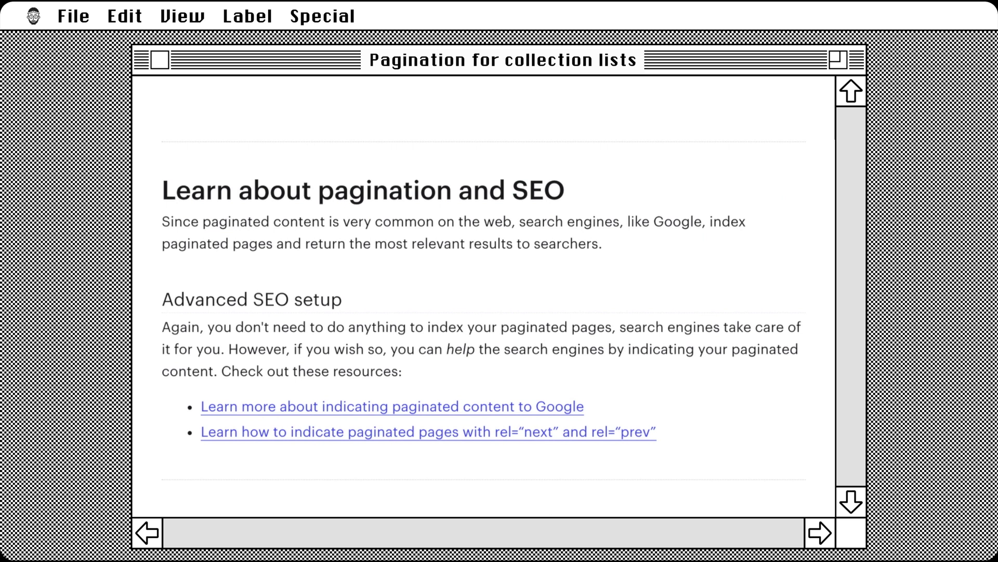
Highlight the SEO paragraphs on indexing paginated pages, then scroll down to the troubleshooting FAQs.
drag(162, 222, 691, 265)
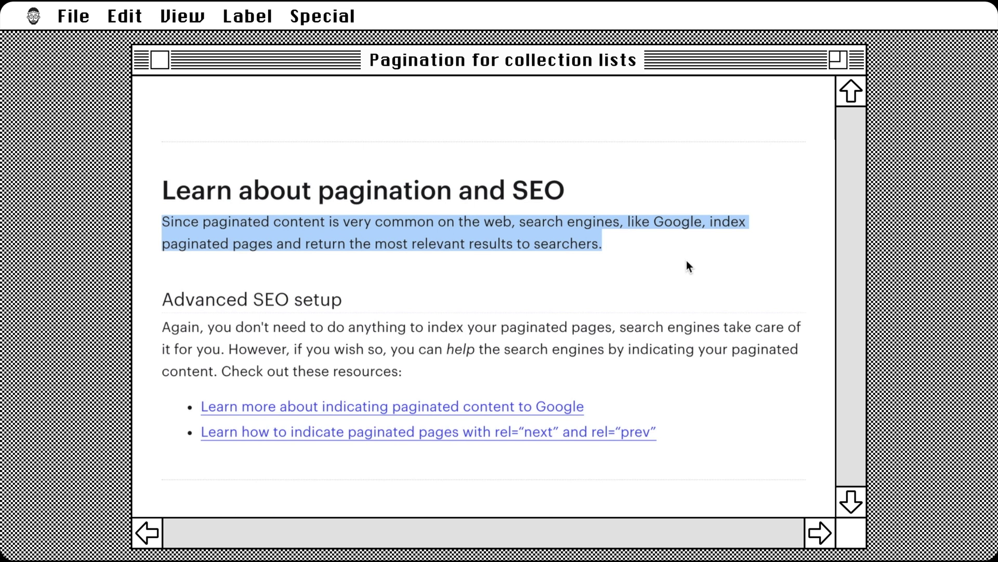
drag(160, 326, 223, 347)
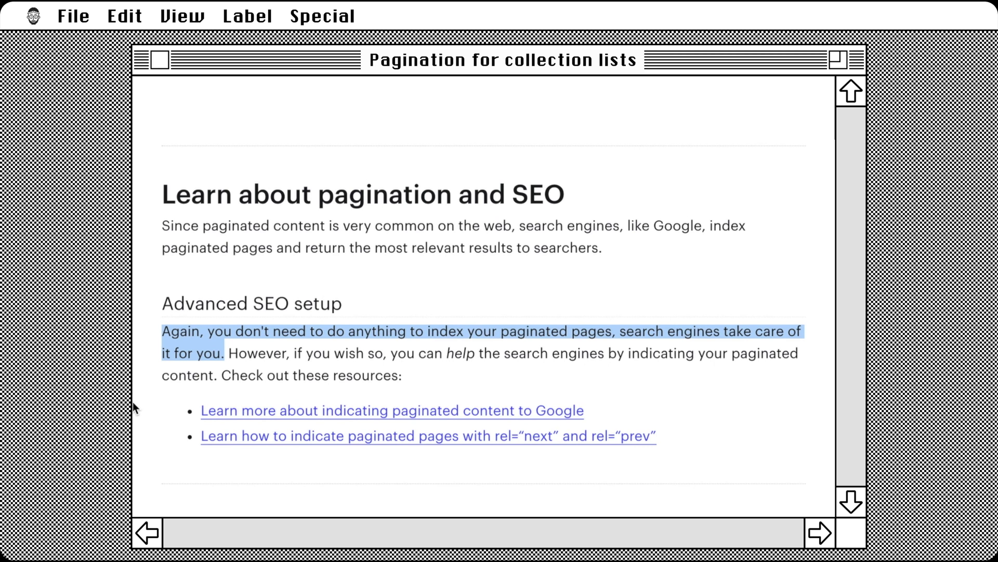
scroll(133, 402, down, 10)
scroll(133, 156, down, 4)
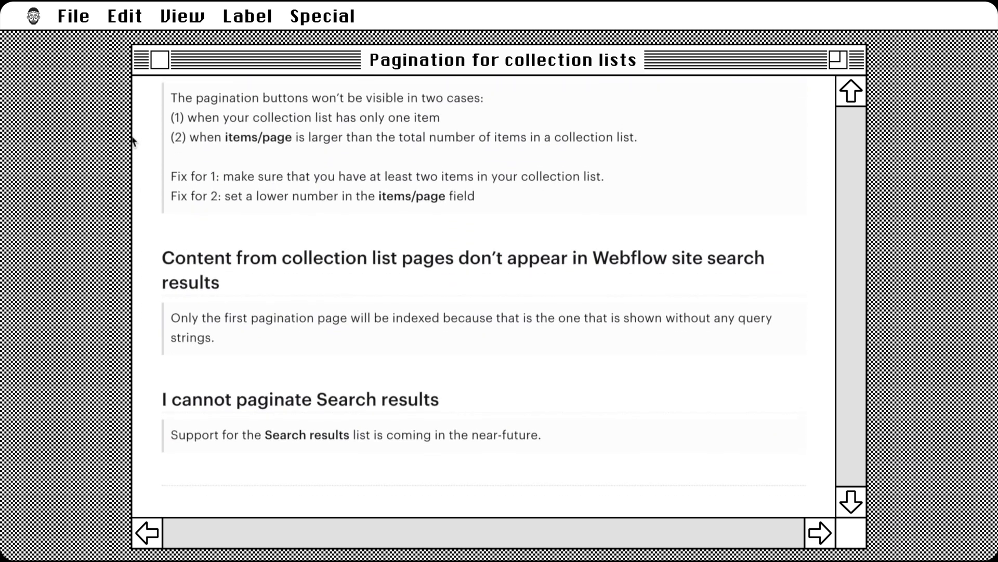
drag(168, 306, 218, 328)
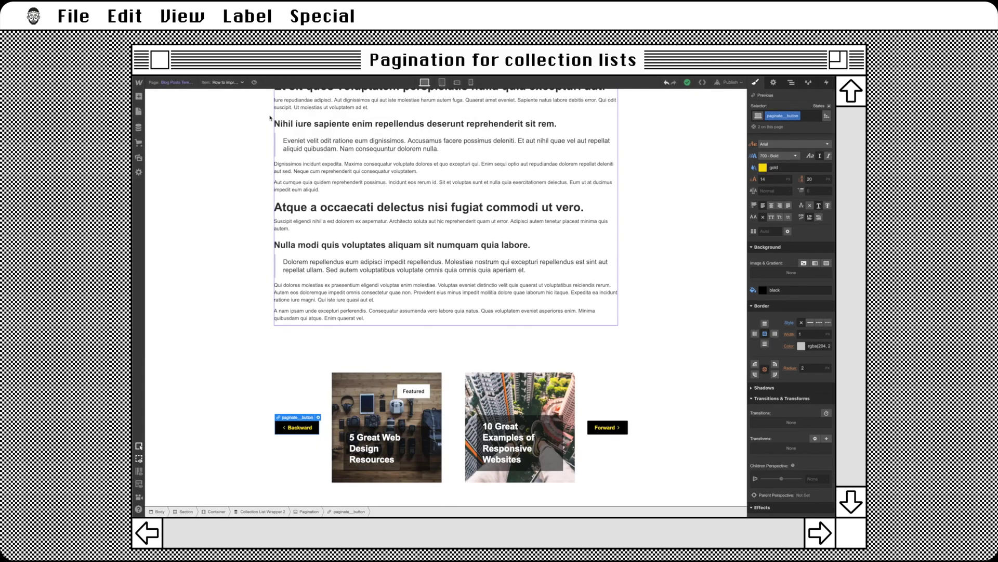
Preview the blog post and page the related articles forward to the last page.
click(253, 80)
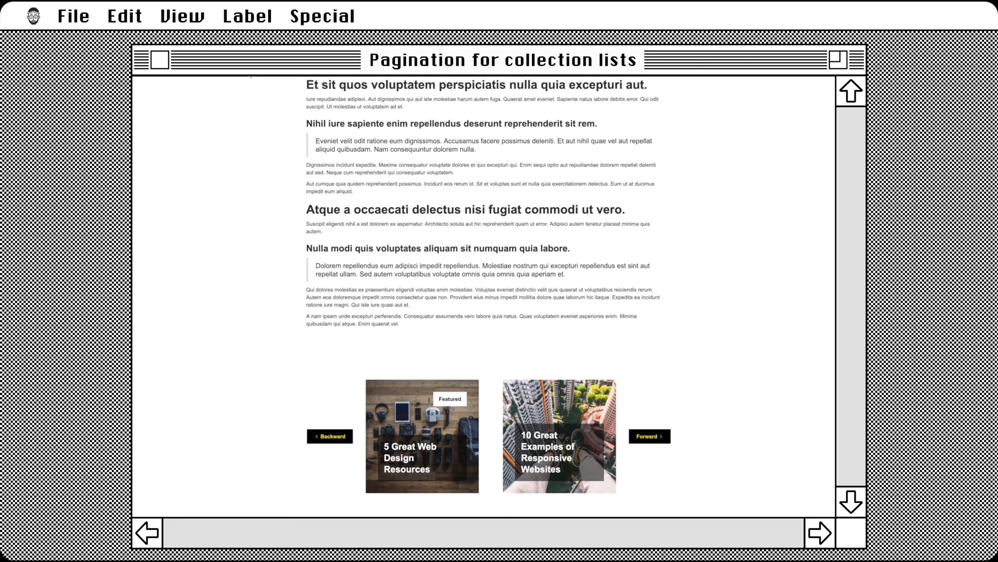
click(668, 440)
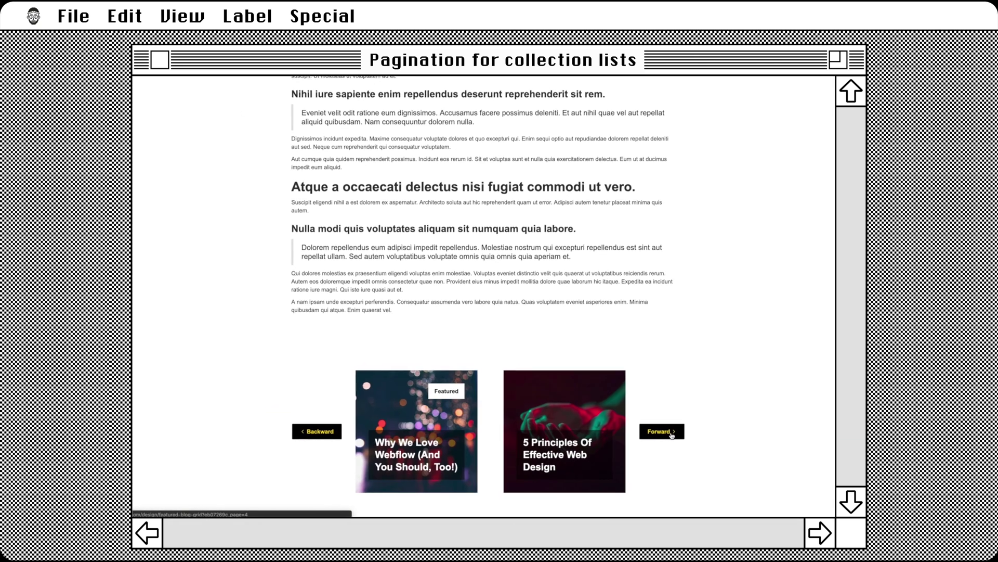
click(670, 438)
click(681, 432)
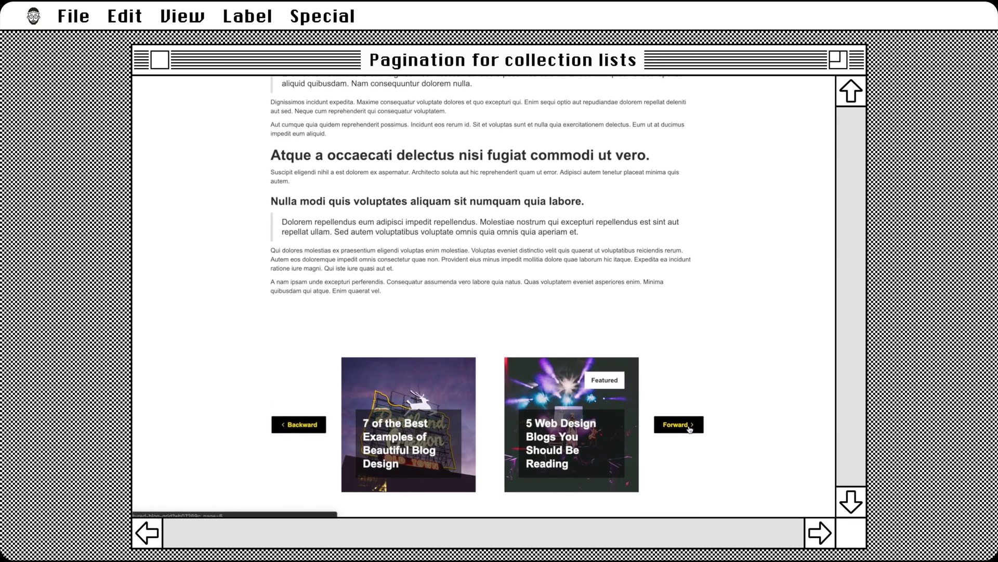
click(690, 429)
click(697, 427)
click(701, 424)
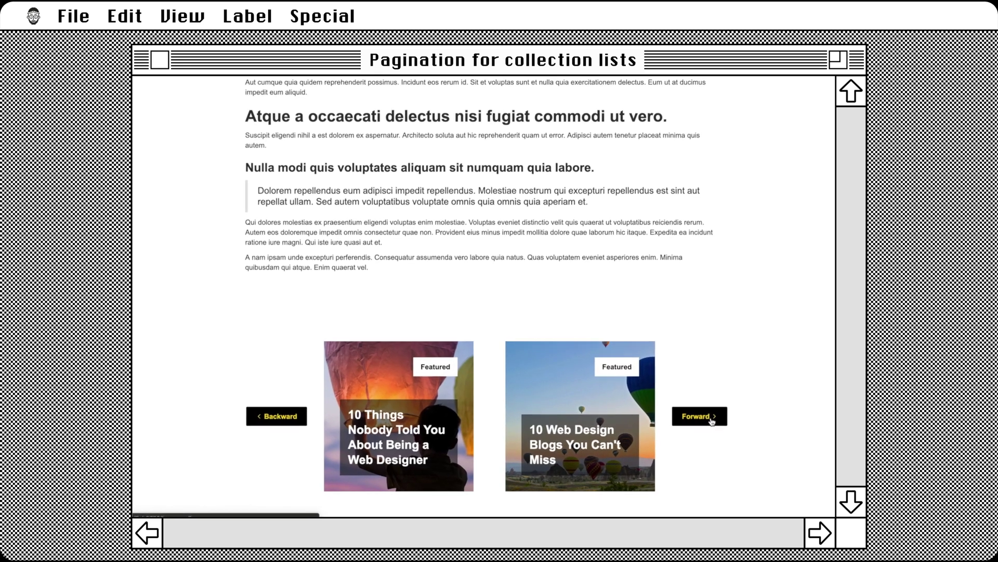
click(710, 415)
click(715, 416)
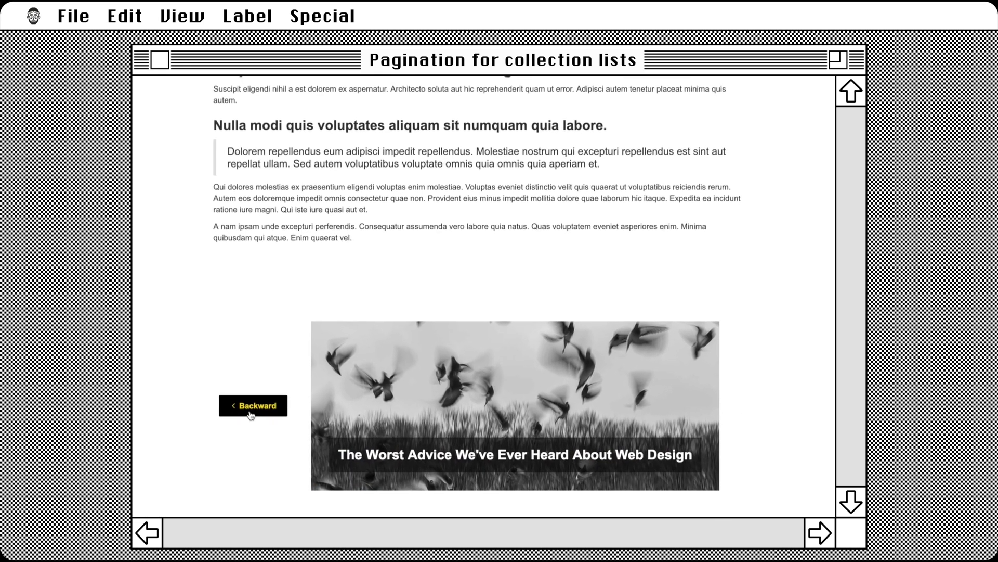
Page the related articles backward several times toward the first page.
click(244, 410)
click(218, 405)
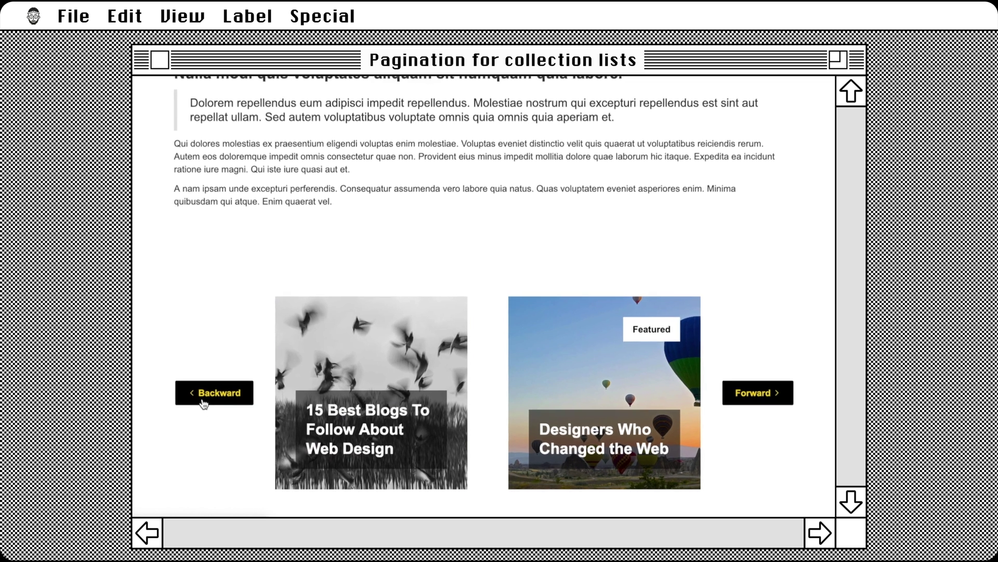
click(200, 401)
click(189, 399)
click(185, 396)
click(179, 393)
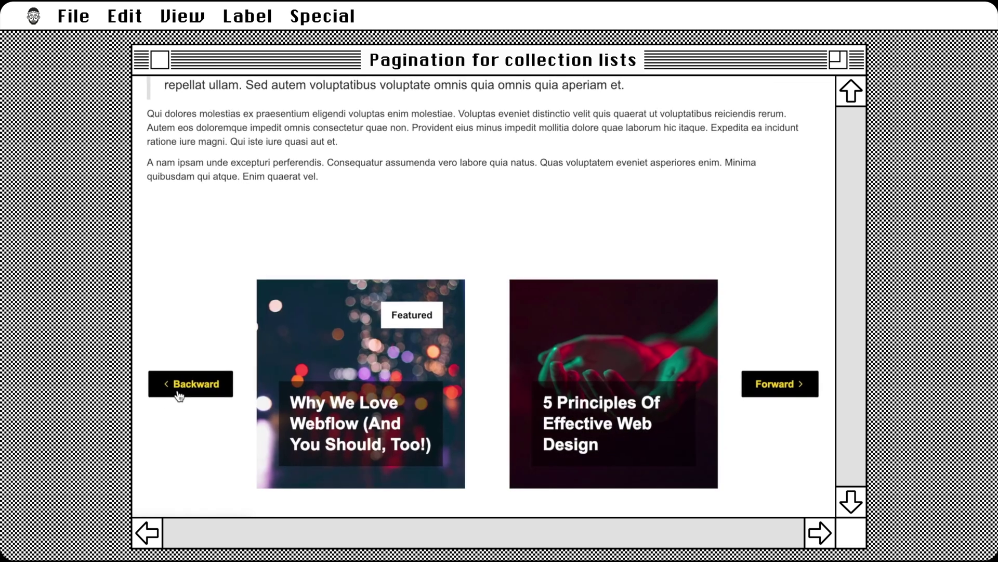
click(175, 394)
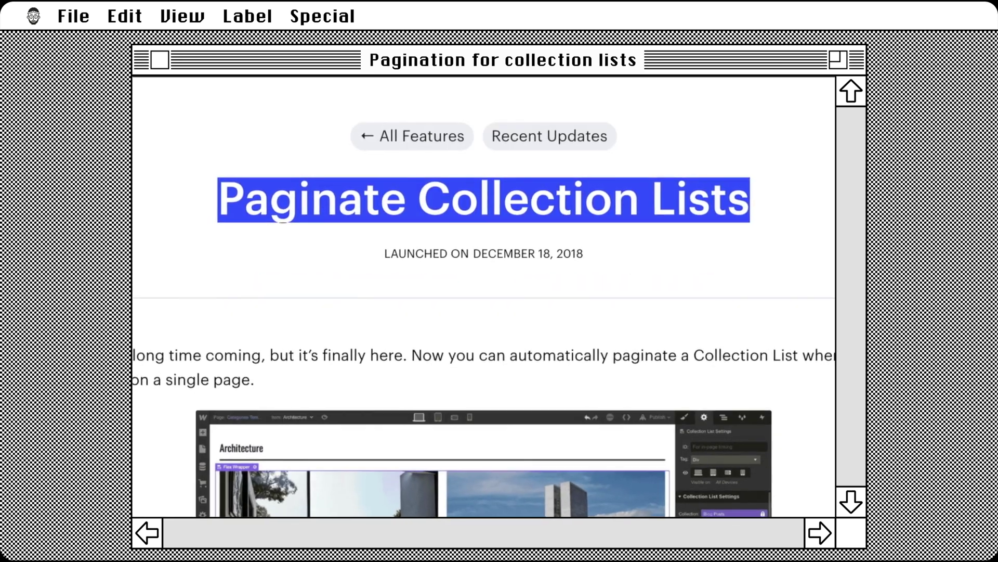